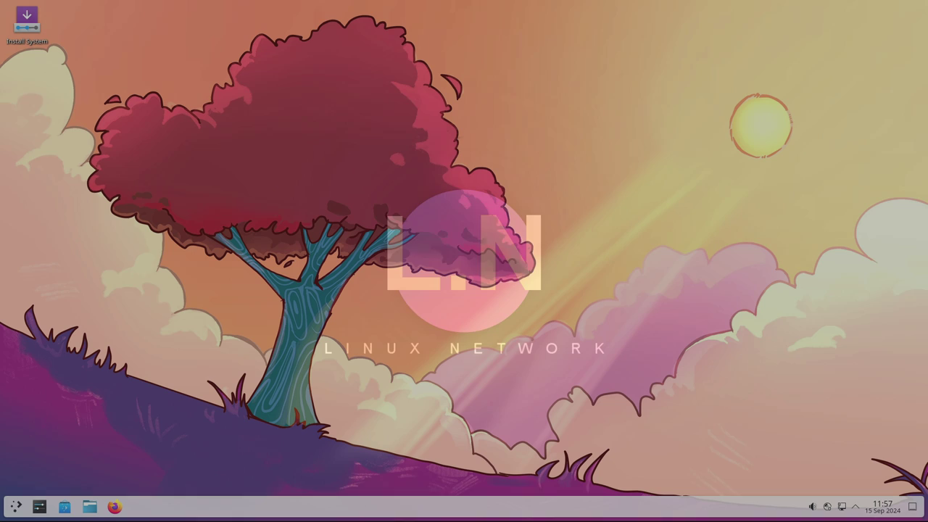
# Open the About this System page in System Settings and examine the KDE Frameworks version
pyautogui.click(39, 507)
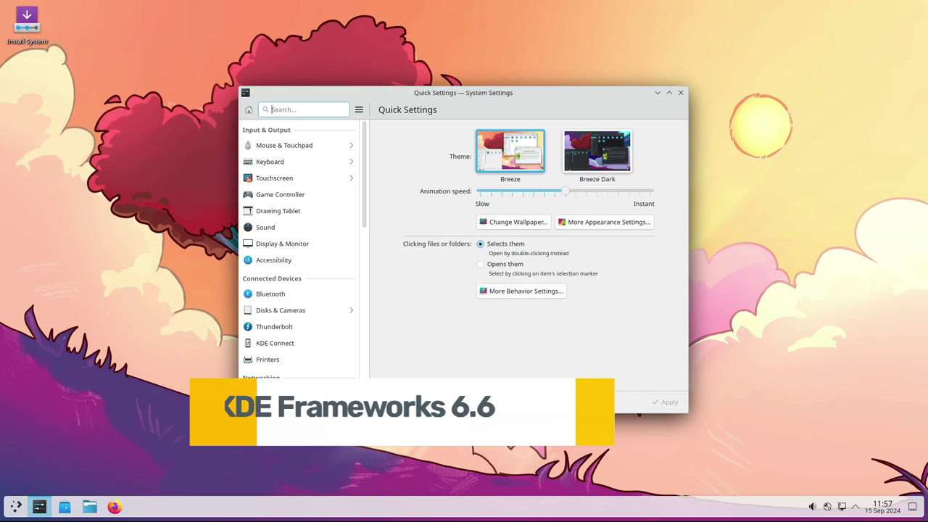
pyautogui.scroll(-10, 299, 314)
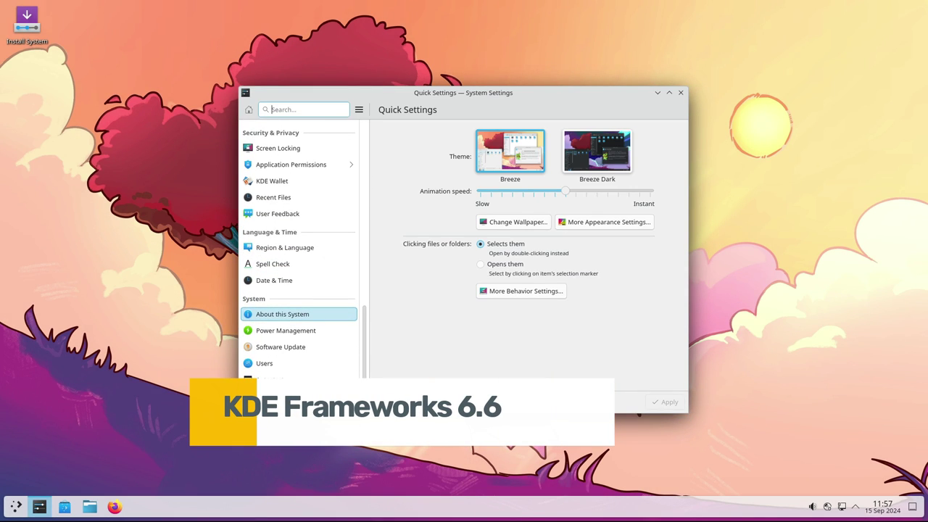
pyautogui.click(299, 314)
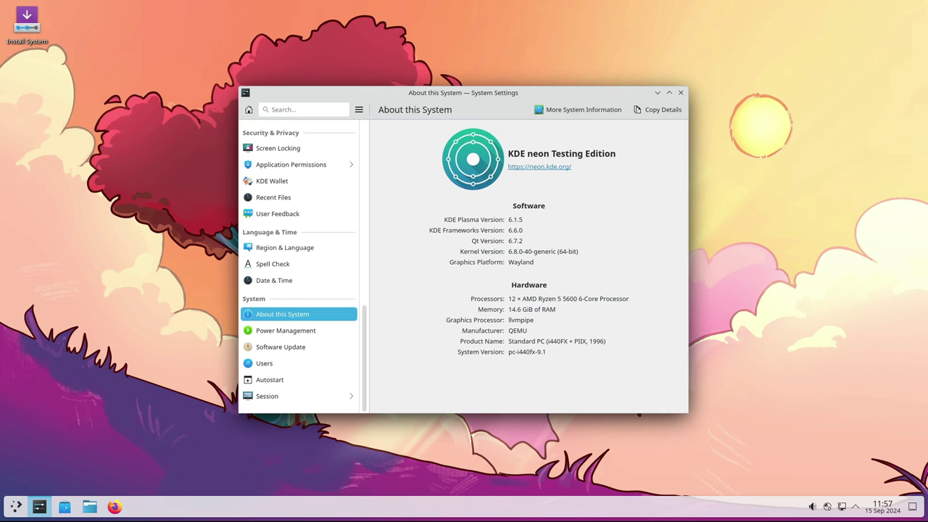
pyautogui.doubleClick(515, 230)
pyautogui.click(515, 230)
# View the additional system information in Info Center, and close both Info Center and System Settings
pyautogui.click(578, 110)
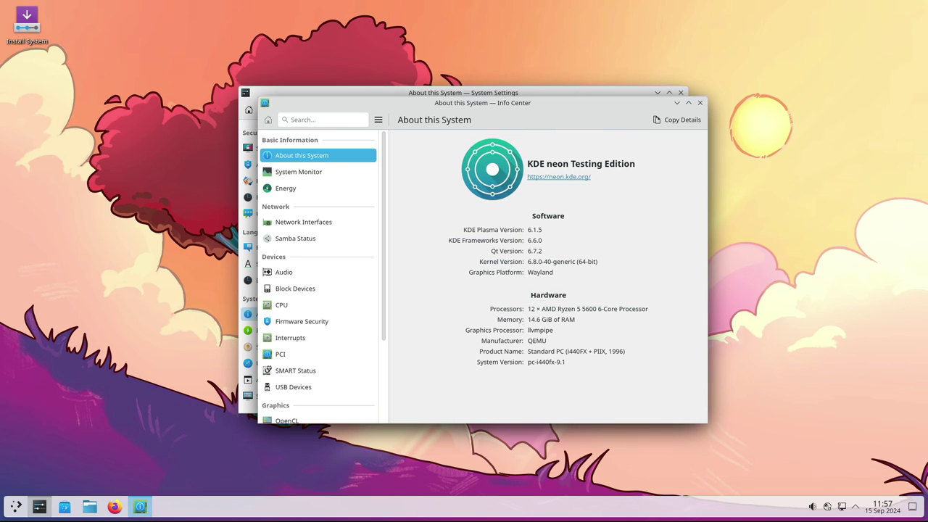
pyautogui.click(699, 103)
pyautogui.moveTo(579, 93); pyautogui.dragTo(578, 41)
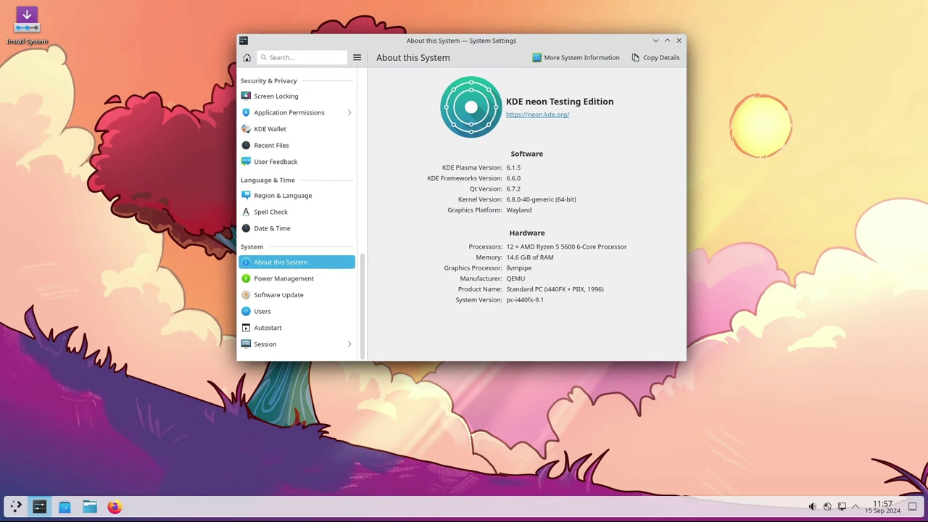
pyautogui.click(679, 40)
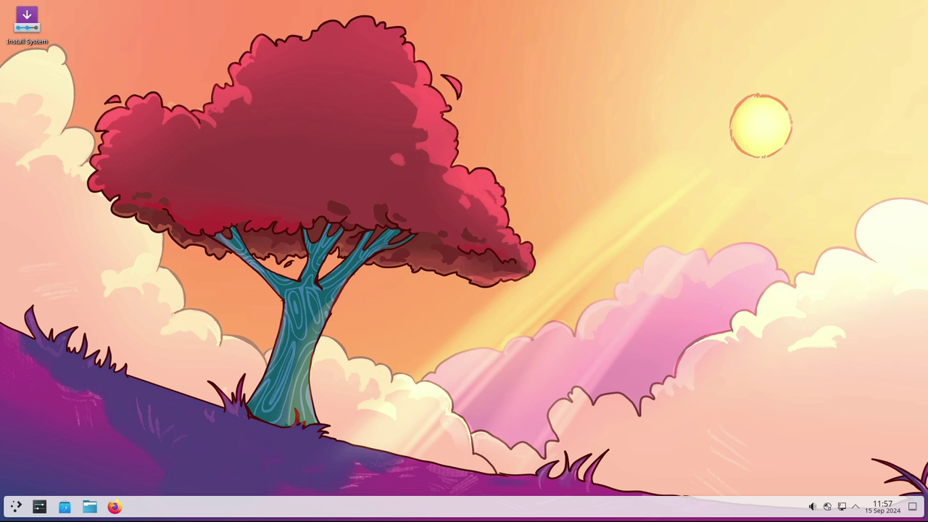
# Open the Dolphin file manager, move its window higher on the desktop, and check the About Dolphin information
pyautogui.click(89, 507)
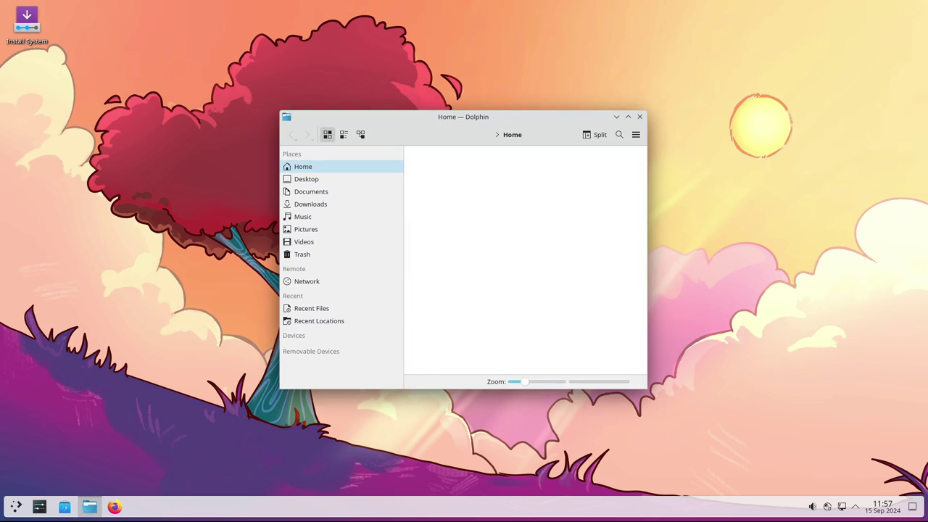
pyautogui.moveTo(463, 117); pyautogui.dragTo(455, 29)
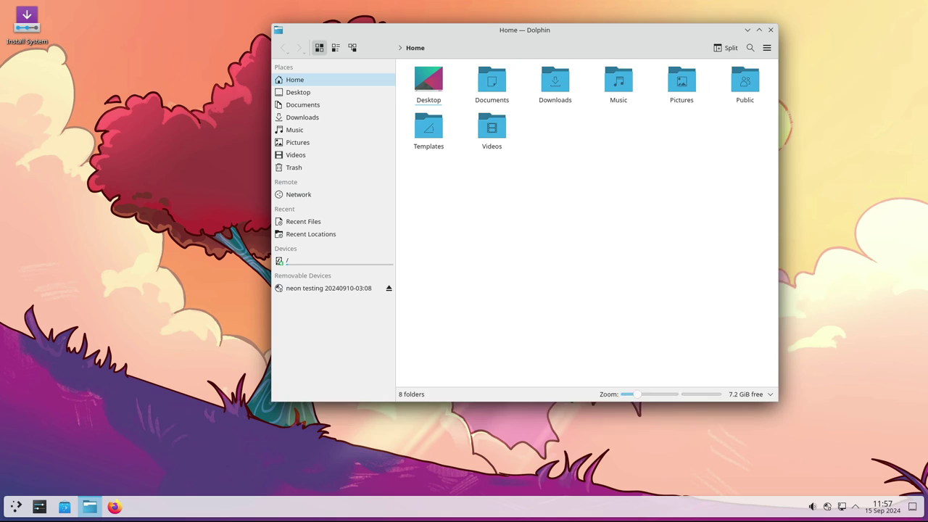
pyautogui.click(800, 47)
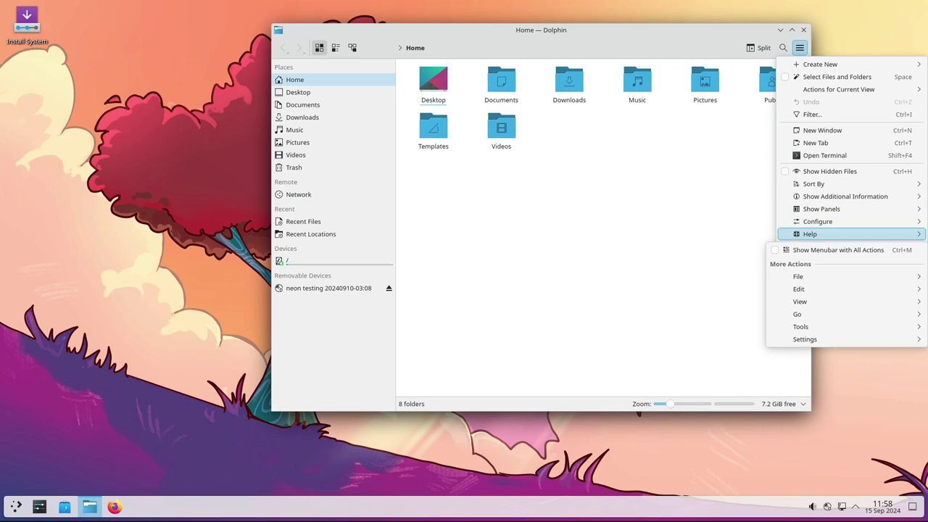
pyautogui.moveTo(797, 234)
pyautogui.click(840, 306)
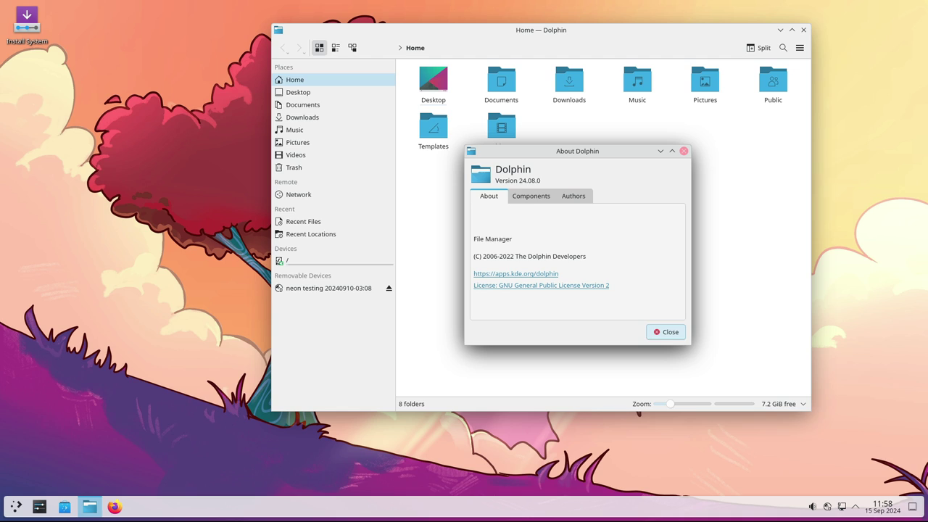
pyautogui.click(683, 150)
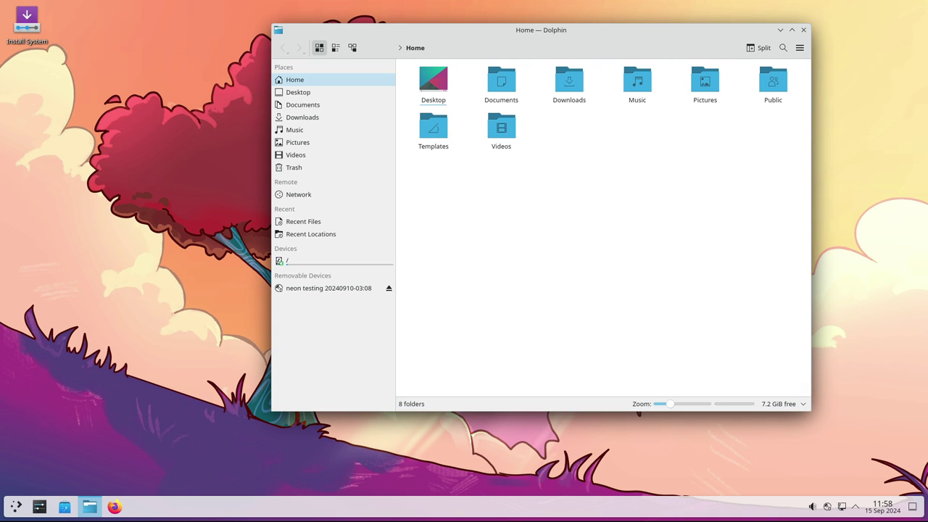
# Try Dolphin's split view and its details, compact and icons view modes on the Home folder, and close the file manager
pyautogui.click(758, 48)
pyautogui.press('F3')
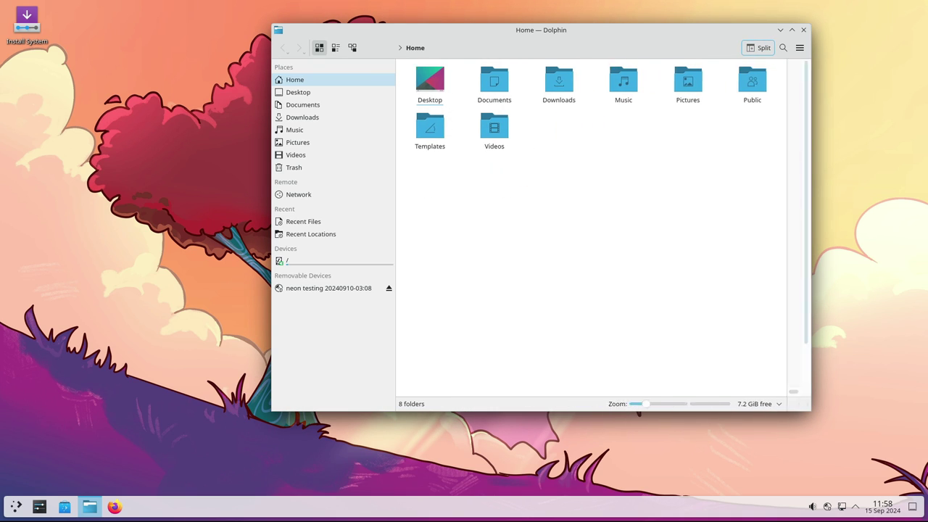
pyautogui.hotkey('ctrl', '3')
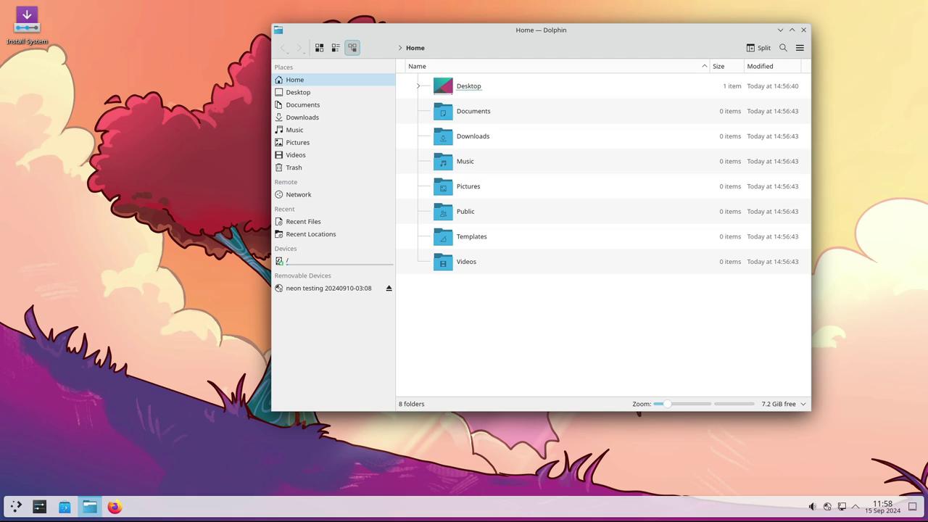
pyautogui.hotkey('ctrl', '2')
pyautogui.hotkey('ctrl', '1')
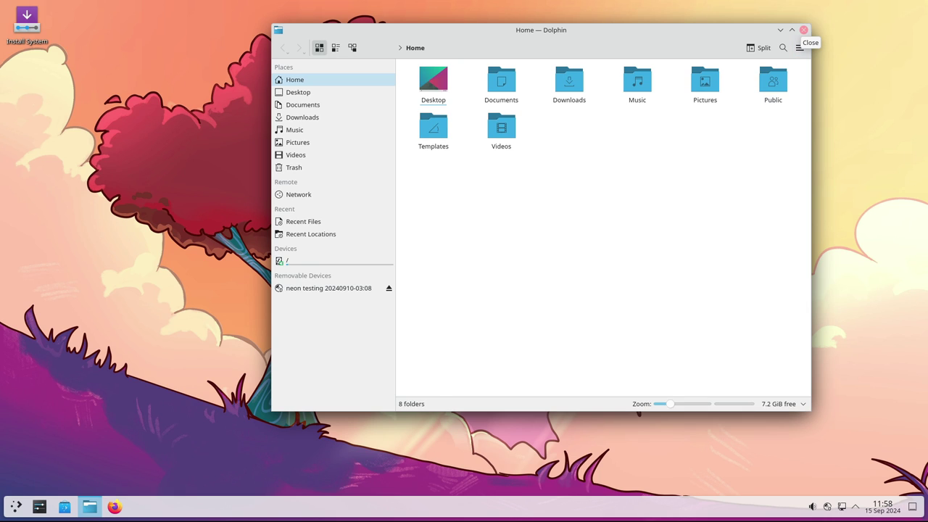
pyautogui.click(804, 30)
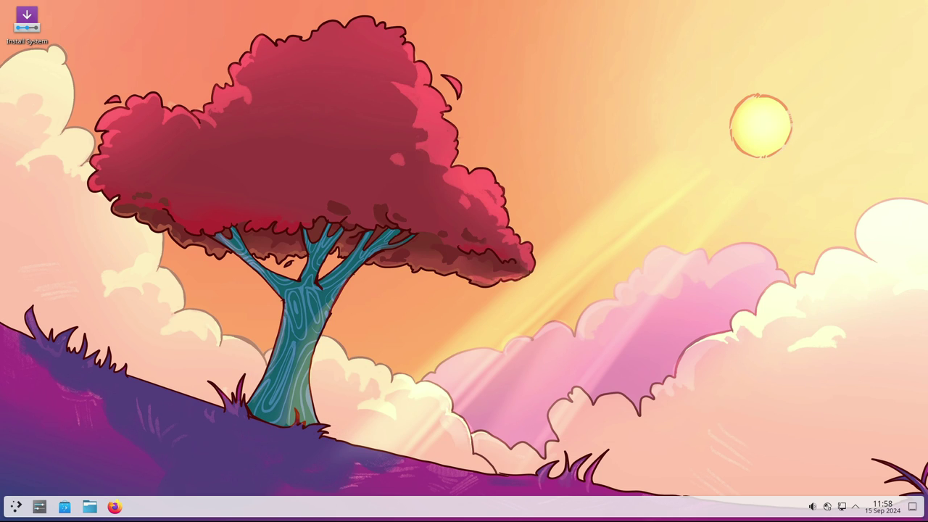
# Browse the application launcher's categories and open System Settings from it
pyautogui.click(15, 506)
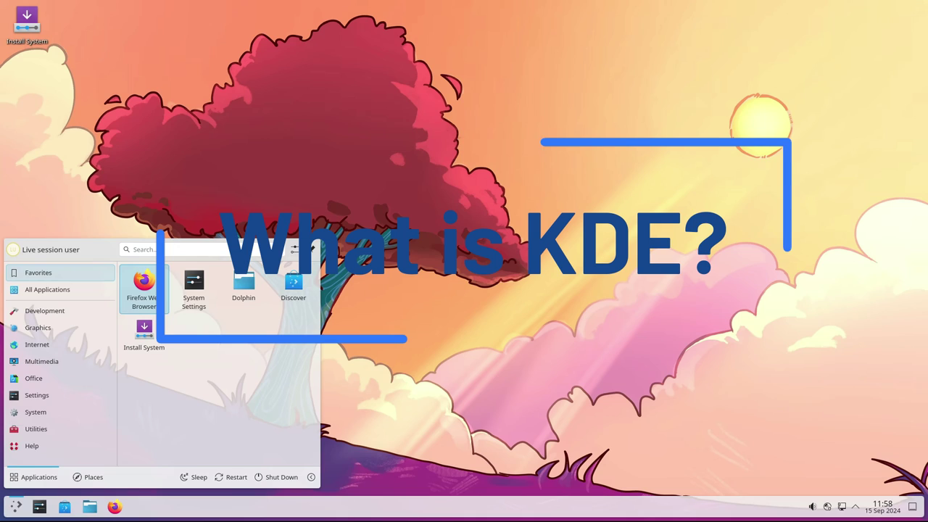
pyautogui.moveTo(44, 310)
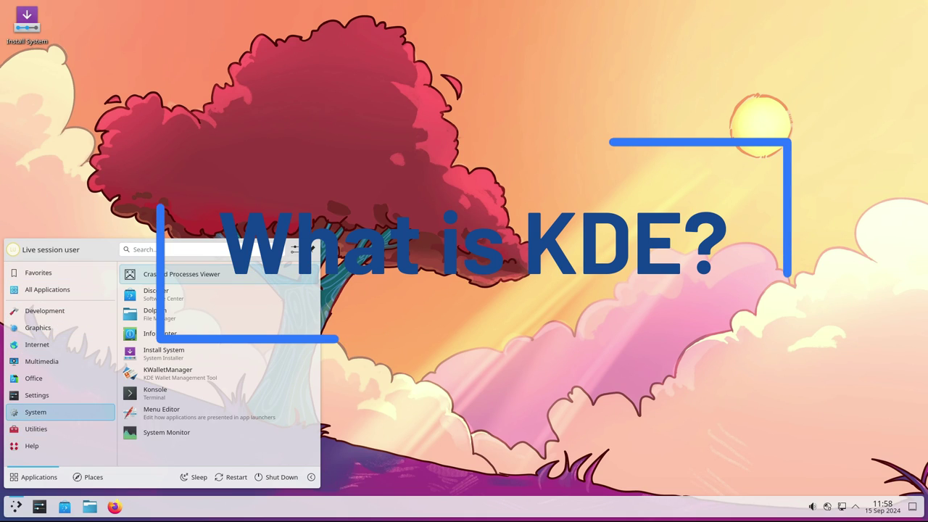
pyautogui.moveTo(37, 395)
pyautogui.click(206, 276)
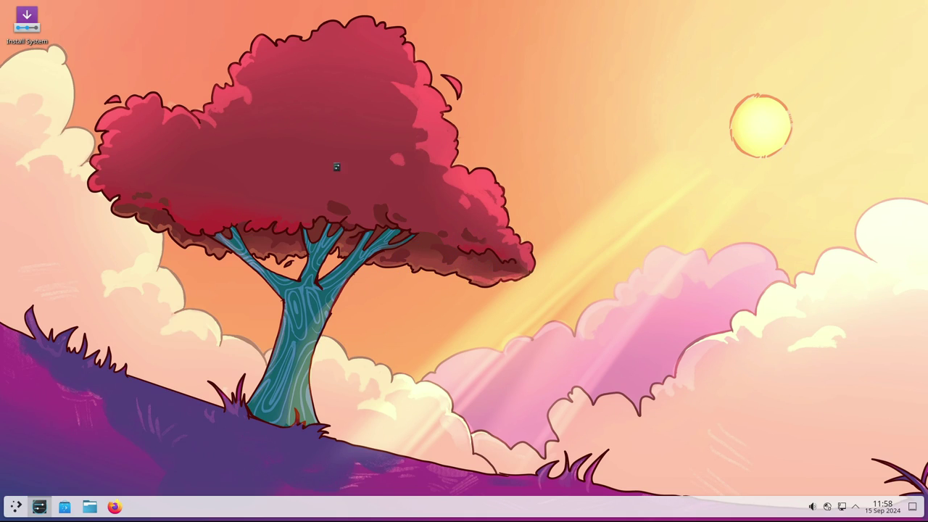
# Open the Wallpaper settings page and look through the available wallpaper images
pyautogui.scroll(-1, 294, 192)
pyautogui.scroll(-5, 294, 190)
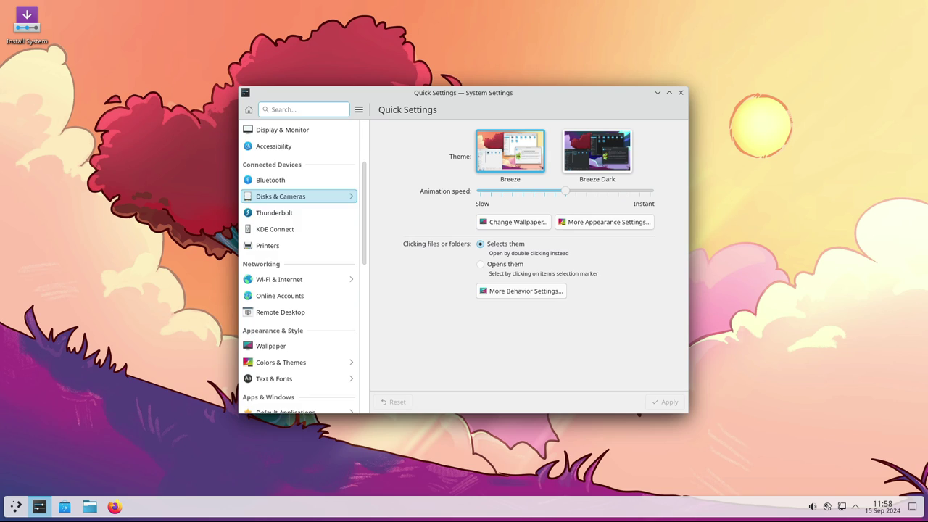
pyautogui.click(290, 286)
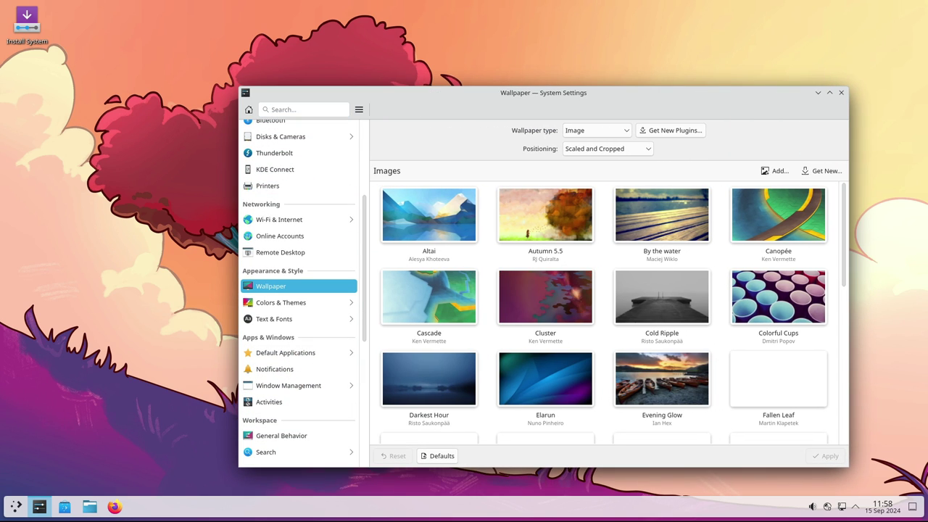
pyautogui.moveTo(580, 93); pyautogui.dragTo(485, 25)
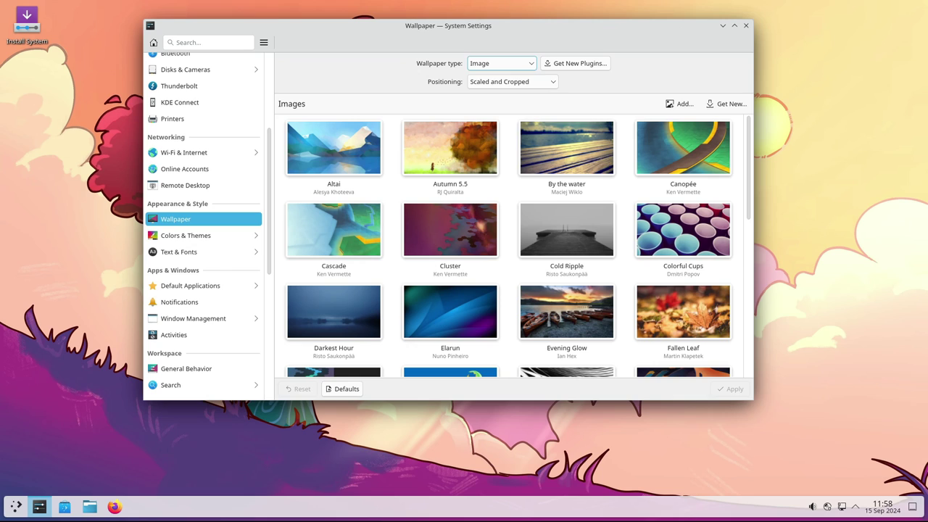
pyautogui.scroll(-5, 517, 246)
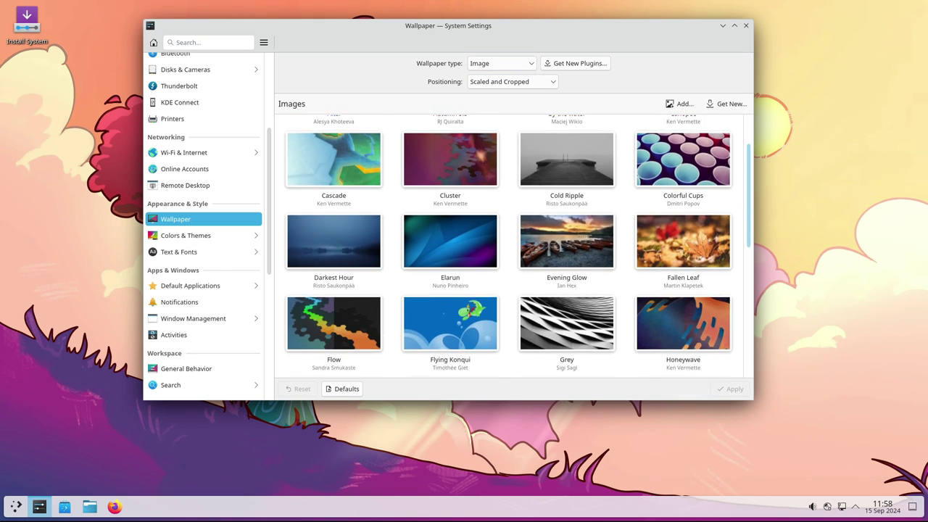
pyautogui.scroll(-4, 518, 246)
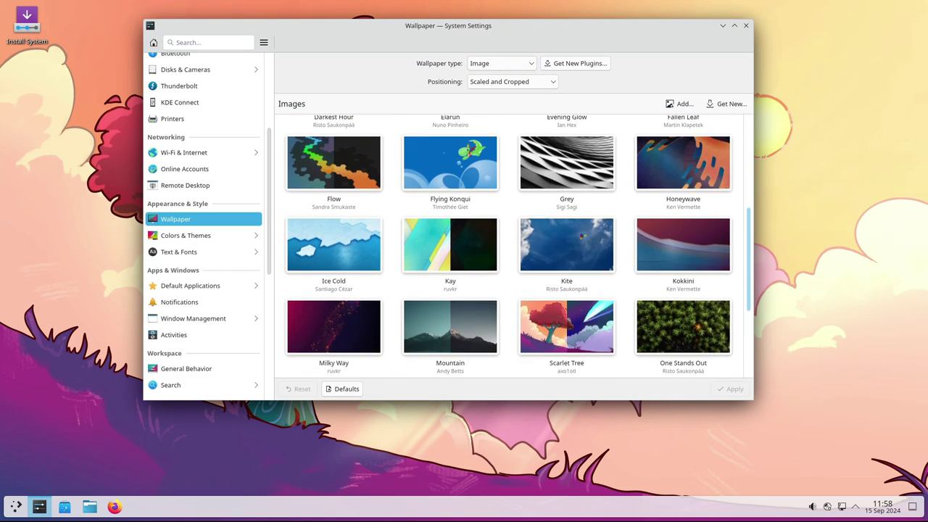
pyautogui.scroll(-1, 518, 246)
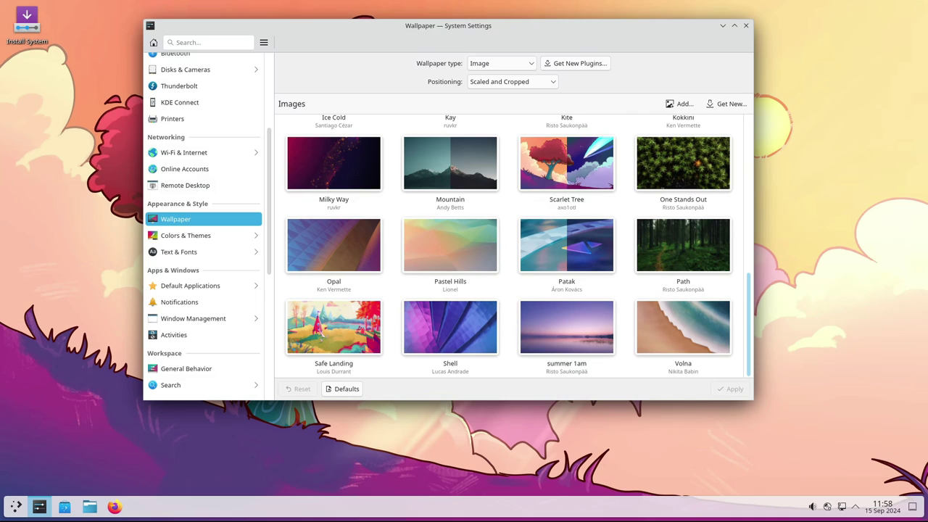
# Examine the Global Theme, Colors and Night Light pages under Colors & Themes
pyautogui.click(186, 235)
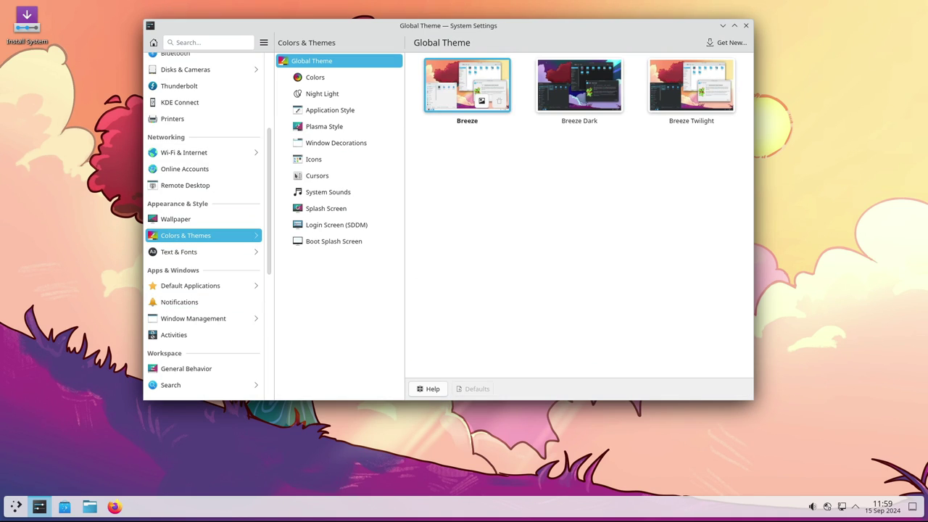
pyautogui.click(315, 77)
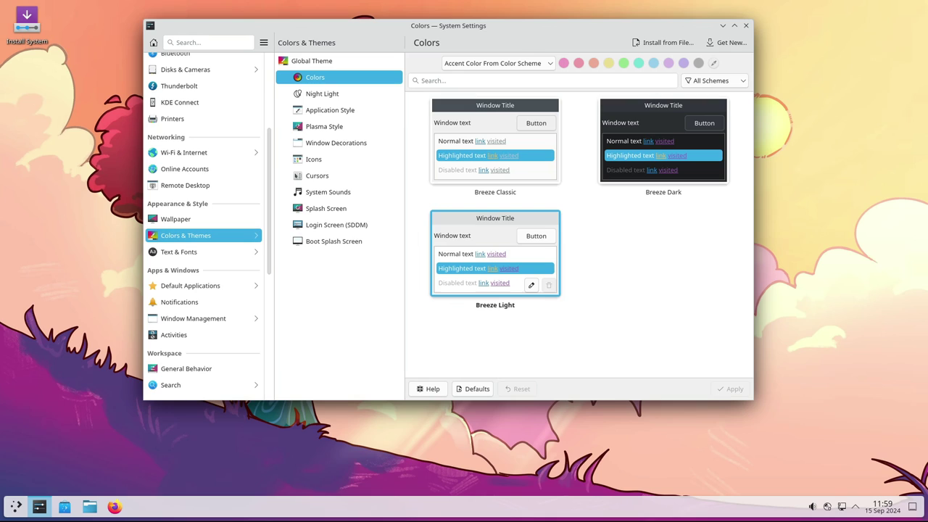
pyautogui.click(321, 93)
pyautogui.click(175, 219)
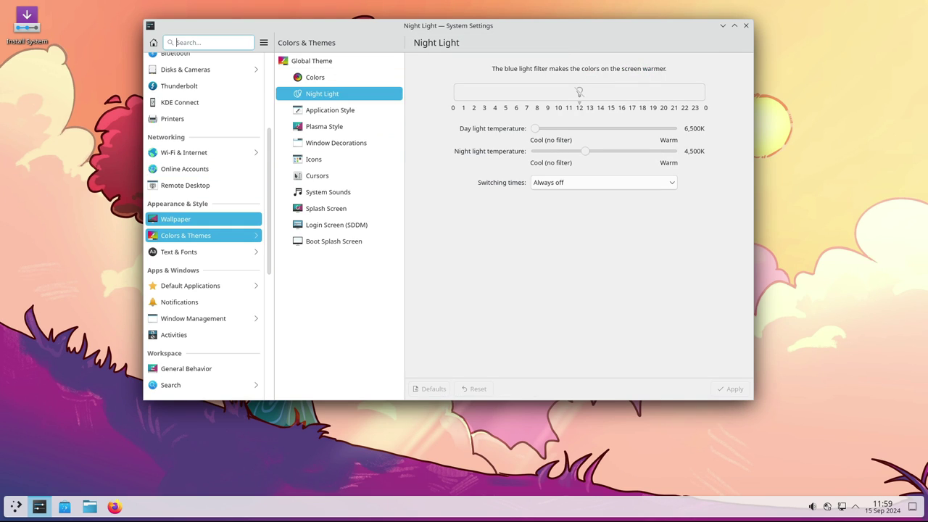
# Apply the Breeze Dark global theme with its appearance settings only, and close System Settings
pyautogui.click(185, 235)
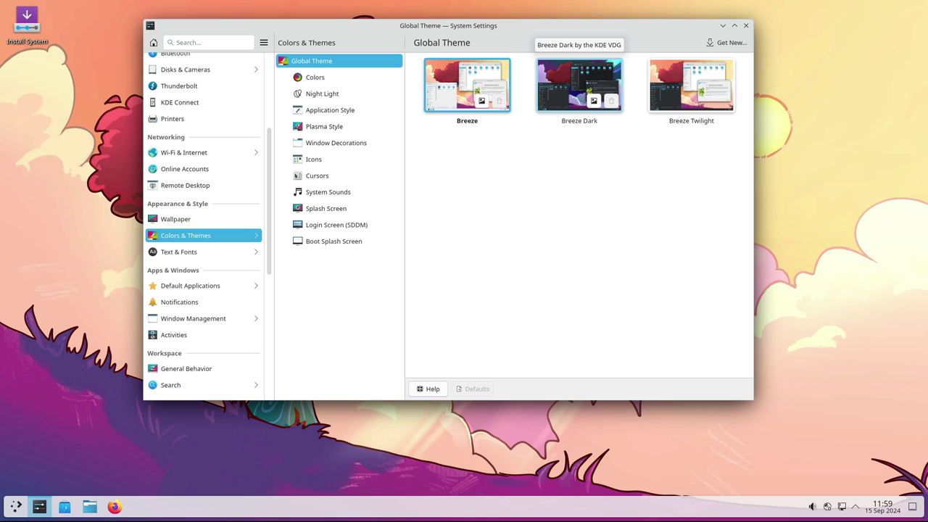
pyautogui.click(579, 86)
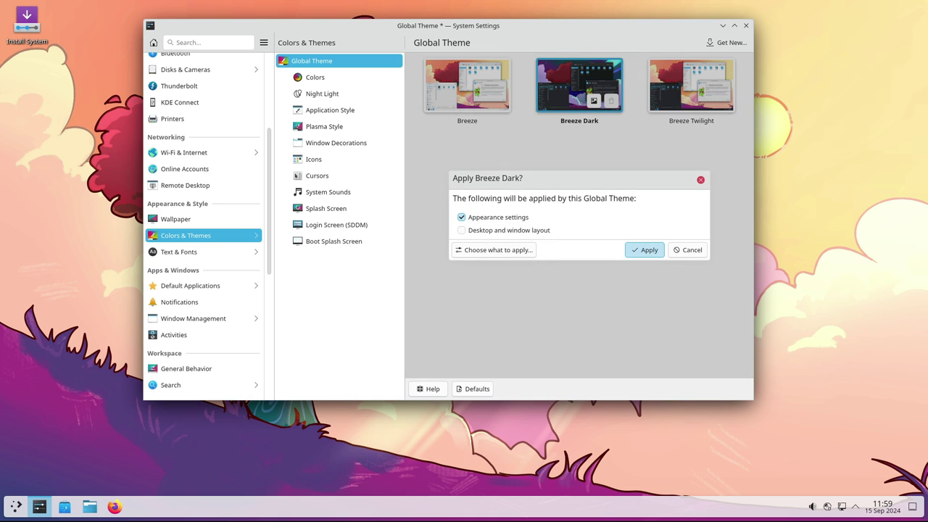
pyautogui.click(645, 251)
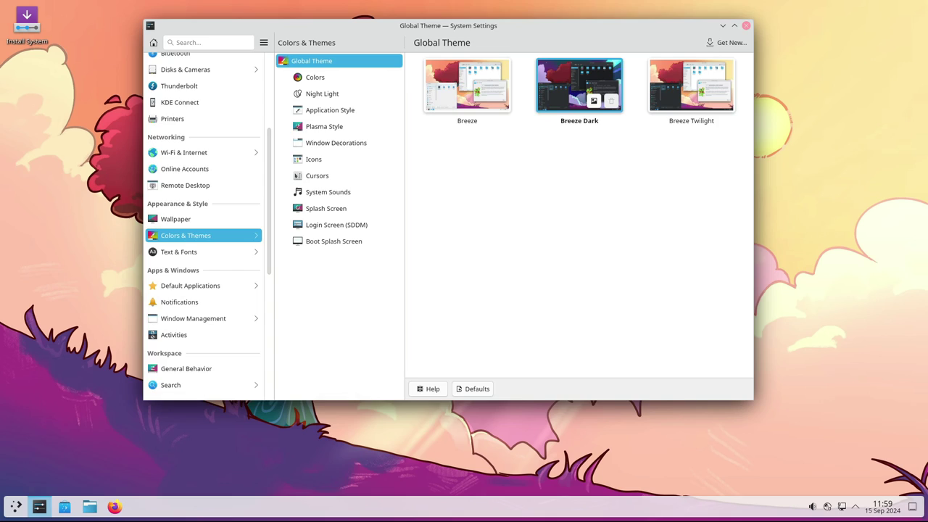
pyautogui.click(746, 26)
# Check how the dark theme looks in Dolphin and in System Settings, and close both windows
pyautogui.click(89, 507)
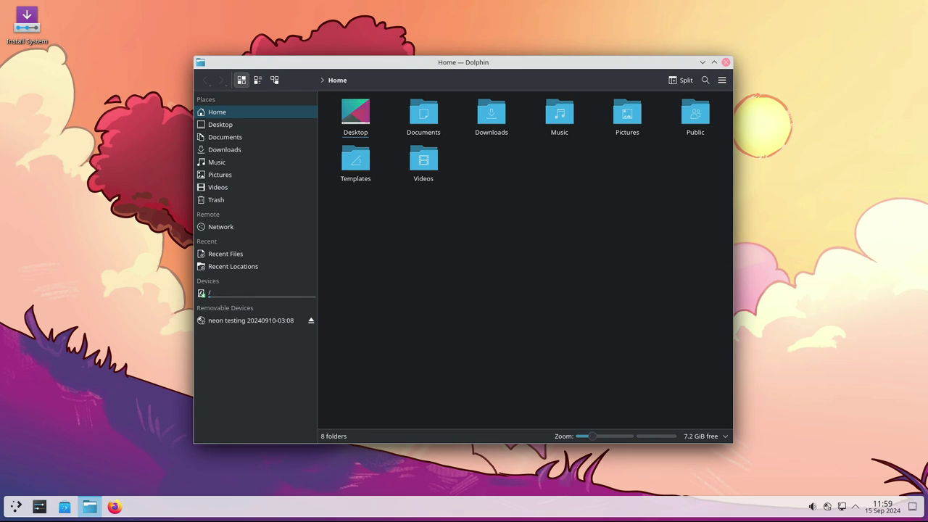
pyautogui.click(725, 62)
pyautogui.click(39, 507)
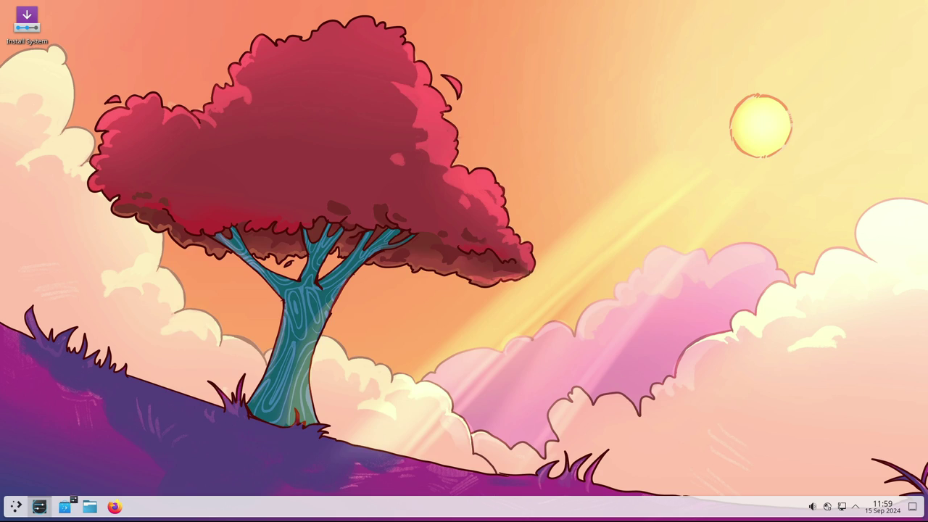
pyautogui.scroll(-5, 217, 239)
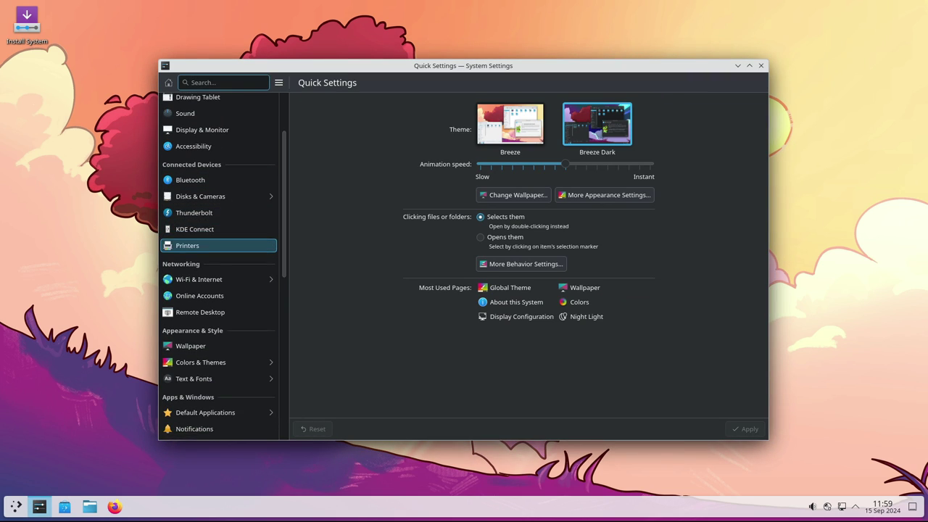
pyautogui.scroll(-1, 218, 246)
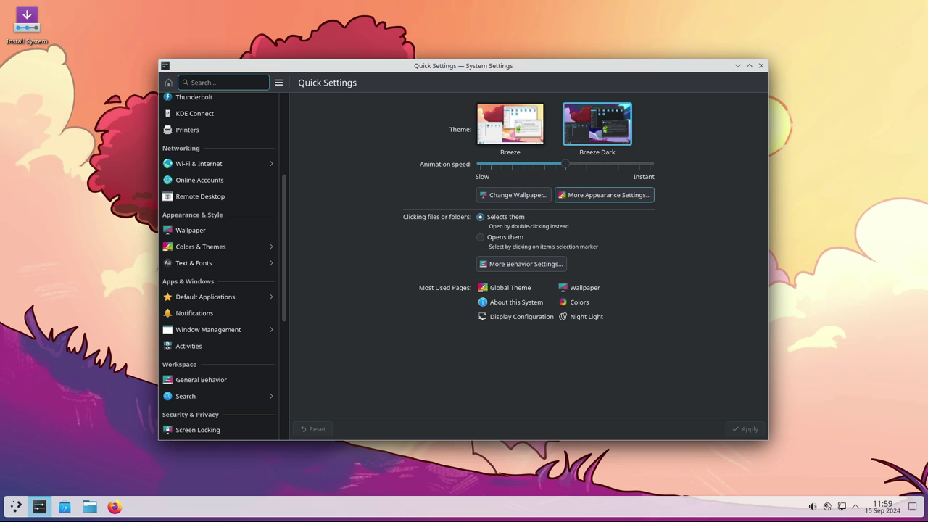
pyautogui.click(760, 65)
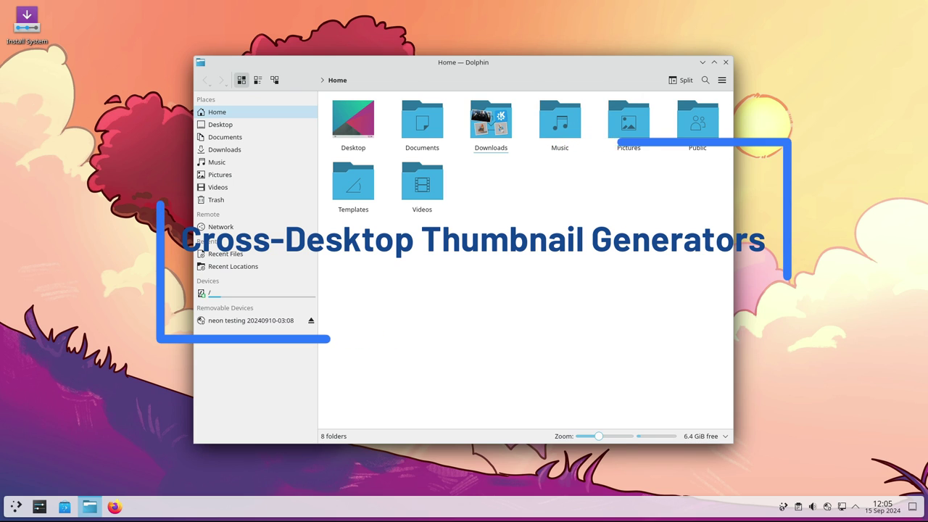
# Enlarge the folder icons in Home, view the file thumbnails in Downloads, and return to Home
pyautogui.moveTo(598, 435); pyautogui.dragTo(611, 435)
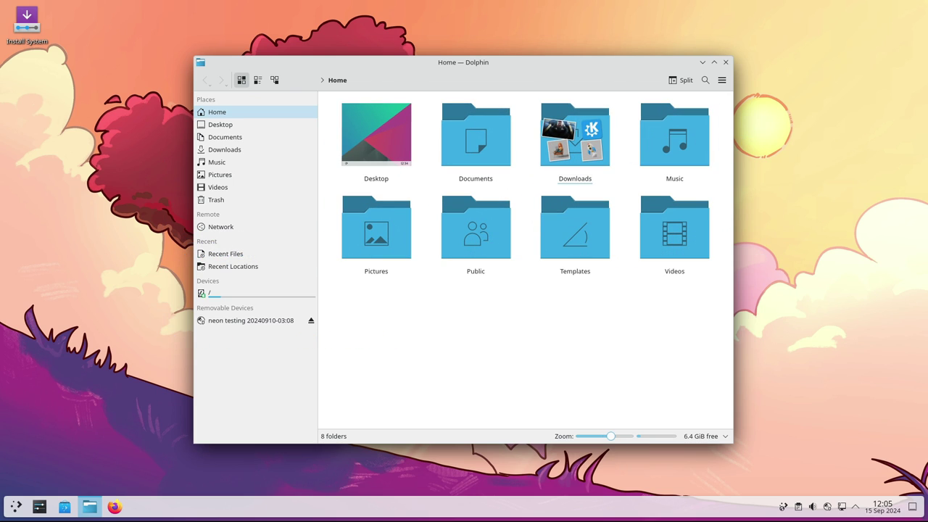
pyautogui.click(574, 137)
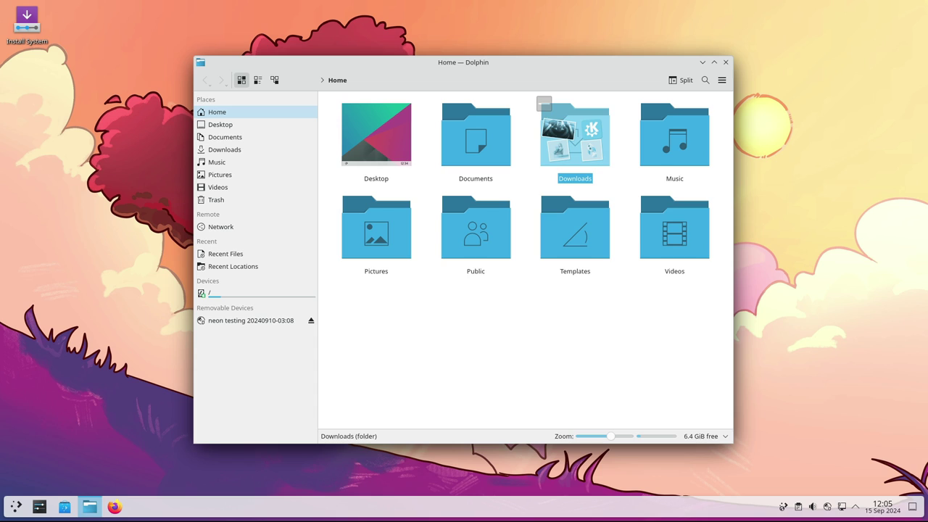
pyautogui.doubleClick(575, 137)
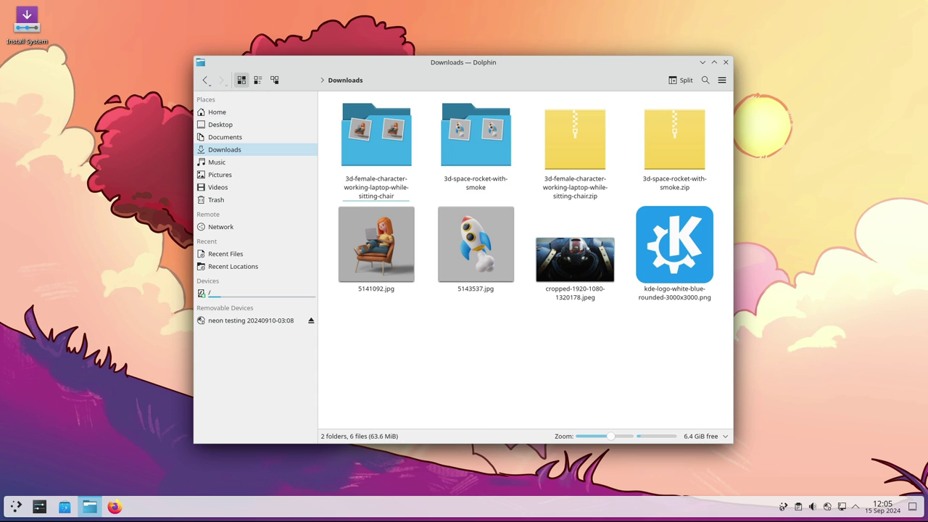
pyautogui.click(206, 80)
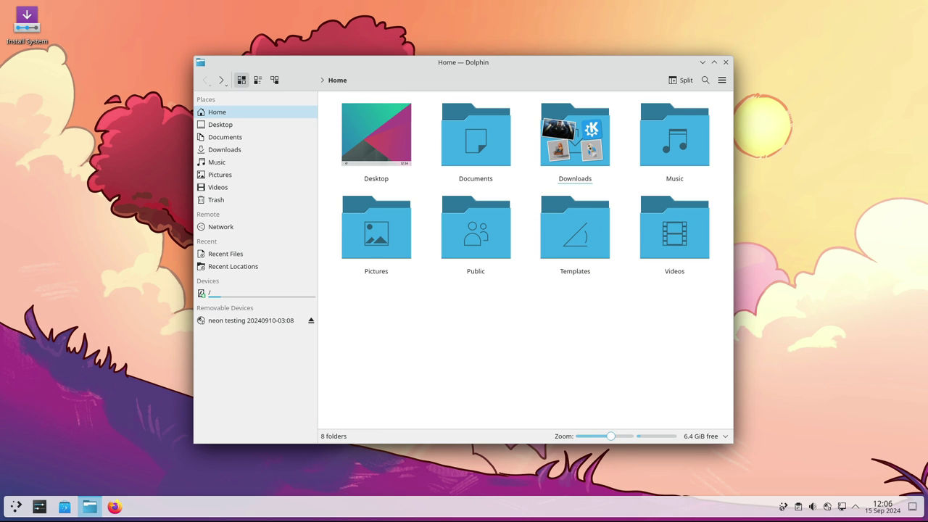
# Enlarge and then shrink the icons in Home, and look over the actions offered for the Downloads folder
pyautogui.moveTo(610, 436); pyautogui.dragTo(616, 437)
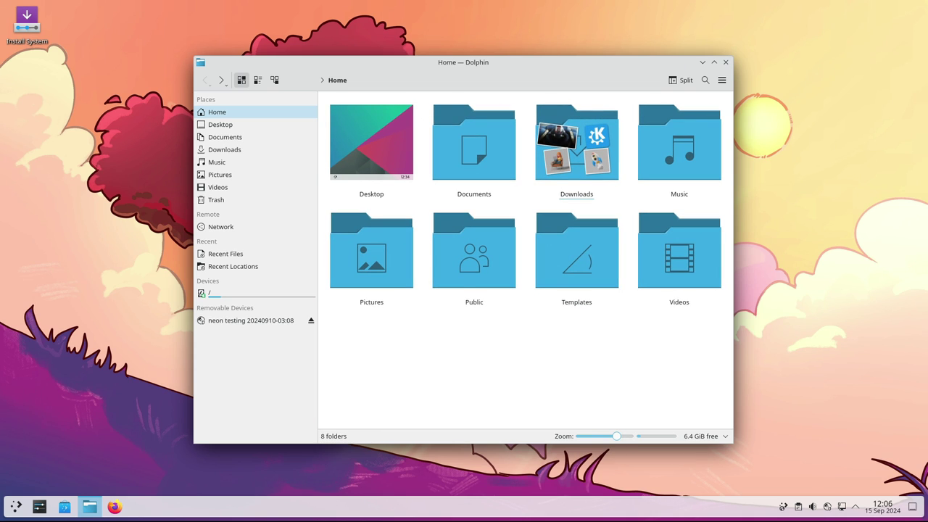
pyautogui.scroll(-3, 613, 435)
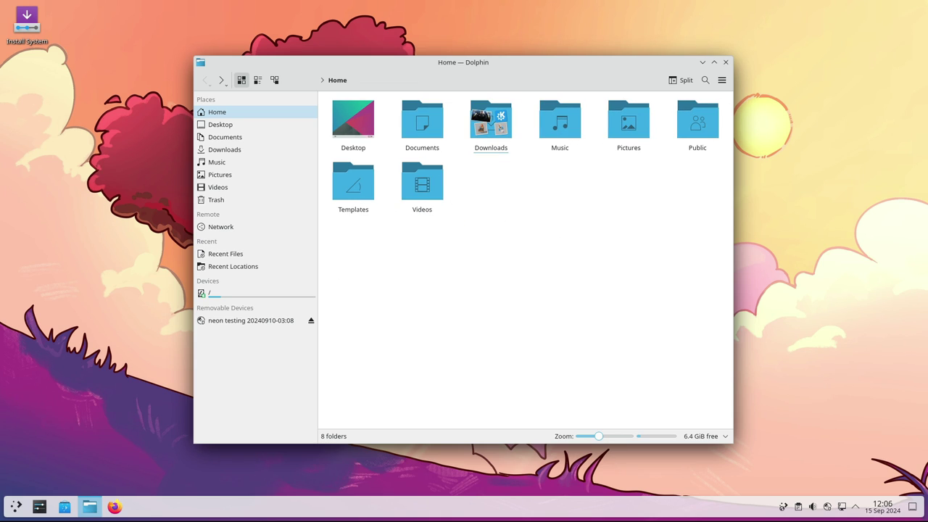
pyautogui.rightClick(497, 122)
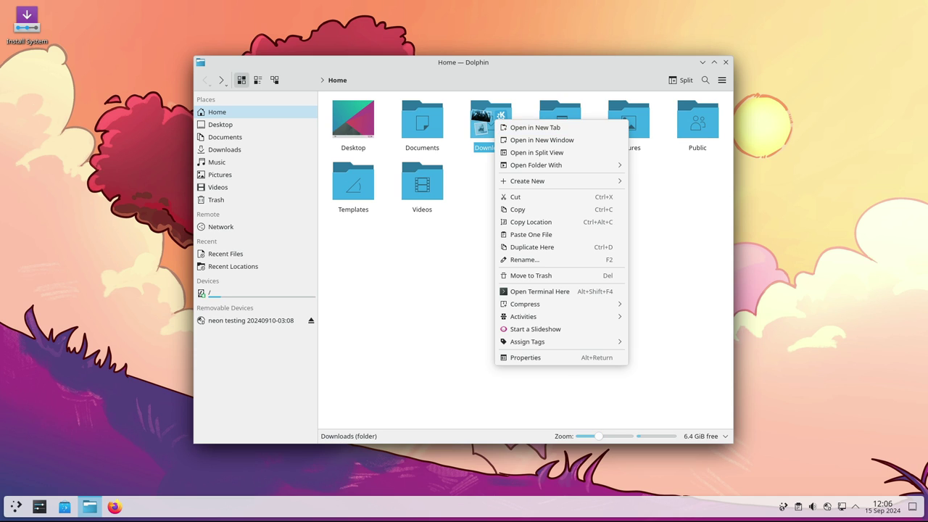
pyautogui.press('Escape')
pyautogui.press('Escape')
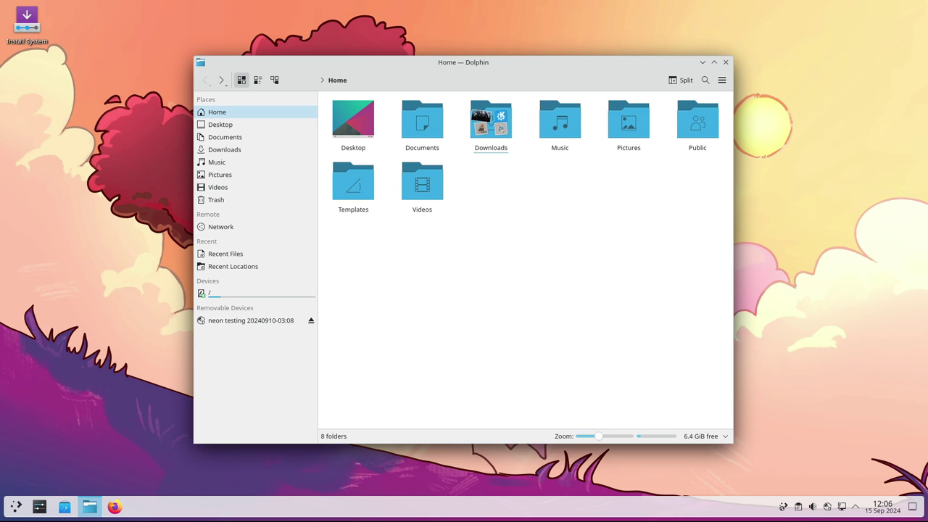
# Zoom the Home icons to a large size, examine all the thumbnails in Downloads, and go back to Home
pyautogui.moveTo(598, 436); pyautogui.dragTo(627, 436)
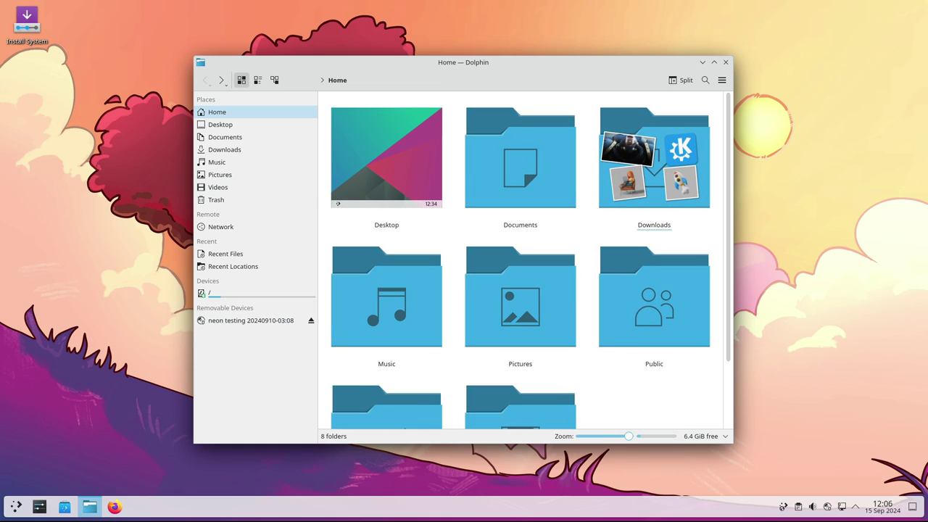
pyautogui.click(654, 160)
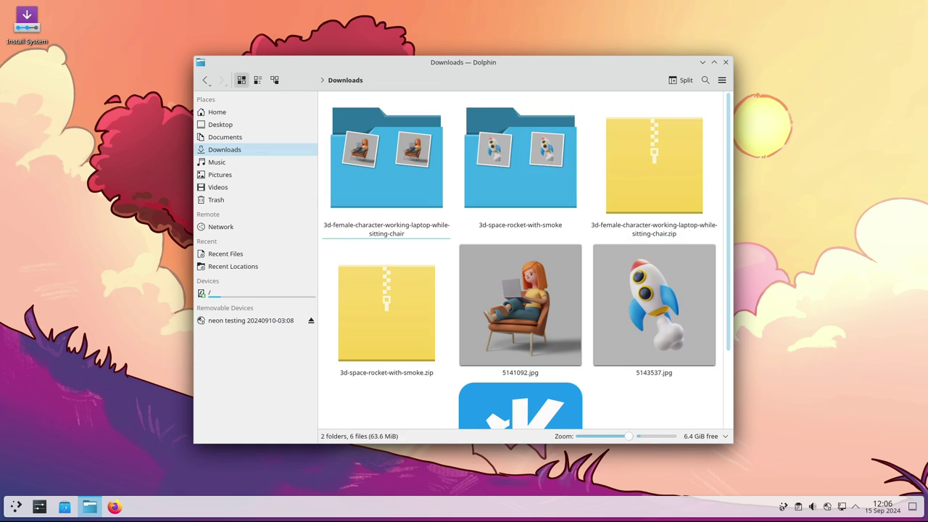
pyautogui.scroll(-2, 520, 254)
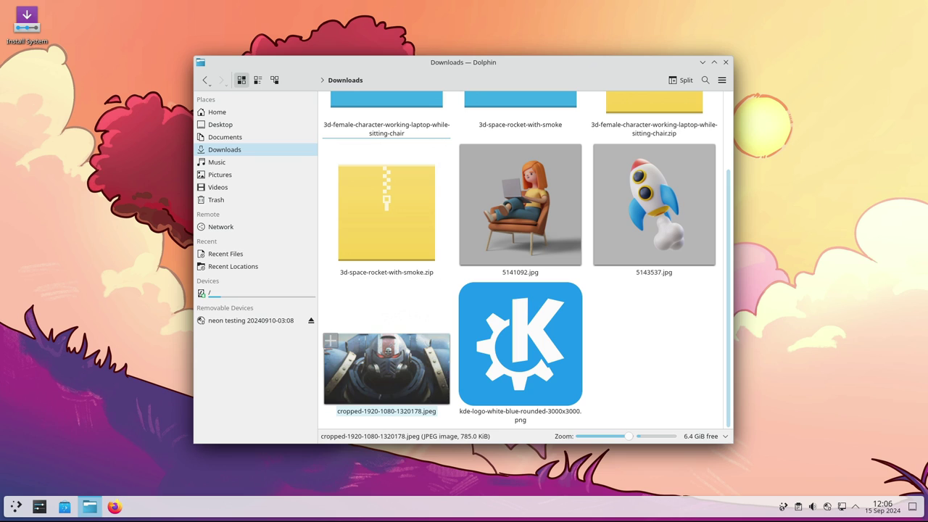
pyautogui.scroll(2, 520, 362)
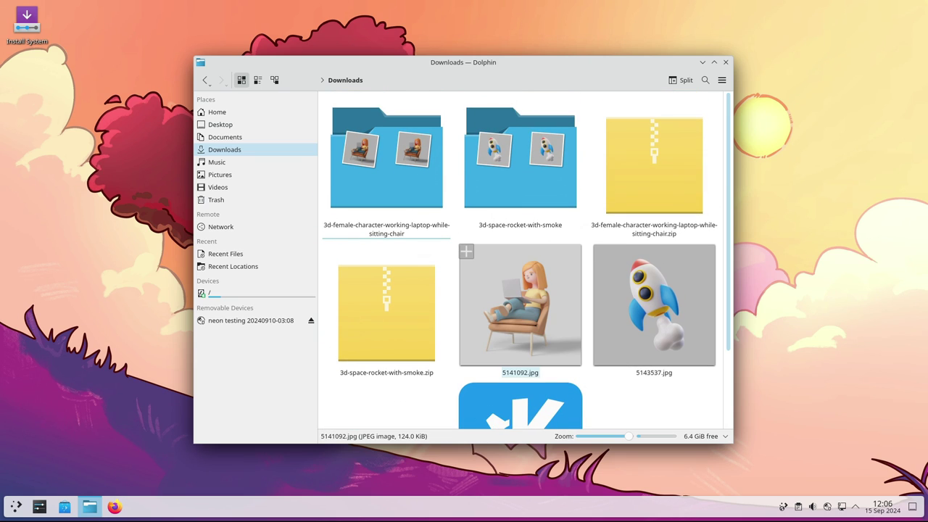
pyautogui.click(205, 80)
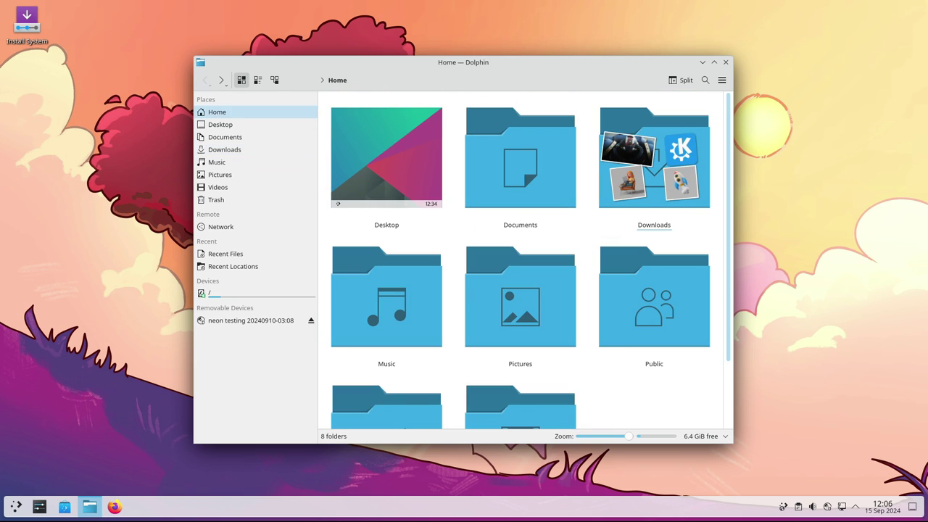
# Compare the folder previews at small, large and medium icon sizes, going back from Downloads to Home
pyautogui.moveTo(632, 436); pyautogui.dragTo(580, 436)
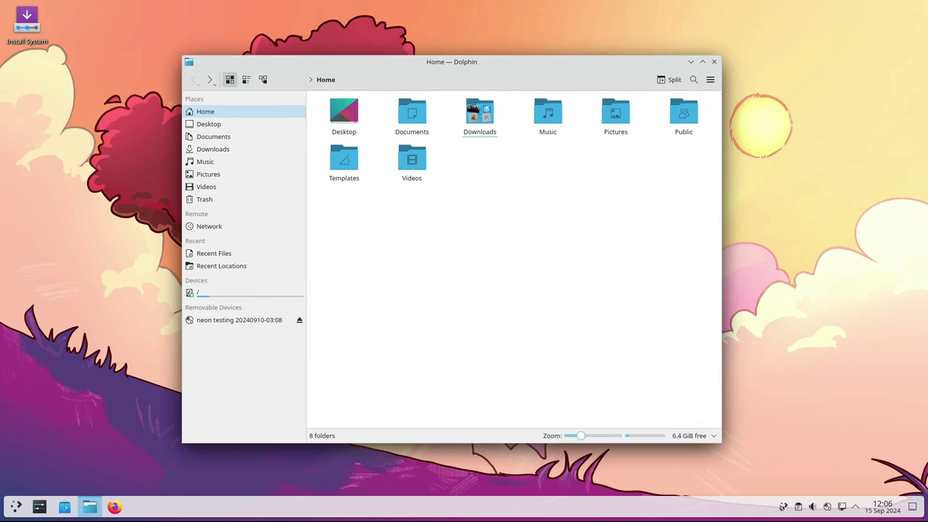
pyautogui.moveTo(580, 436); pyautogui.dragTo(589, 436)
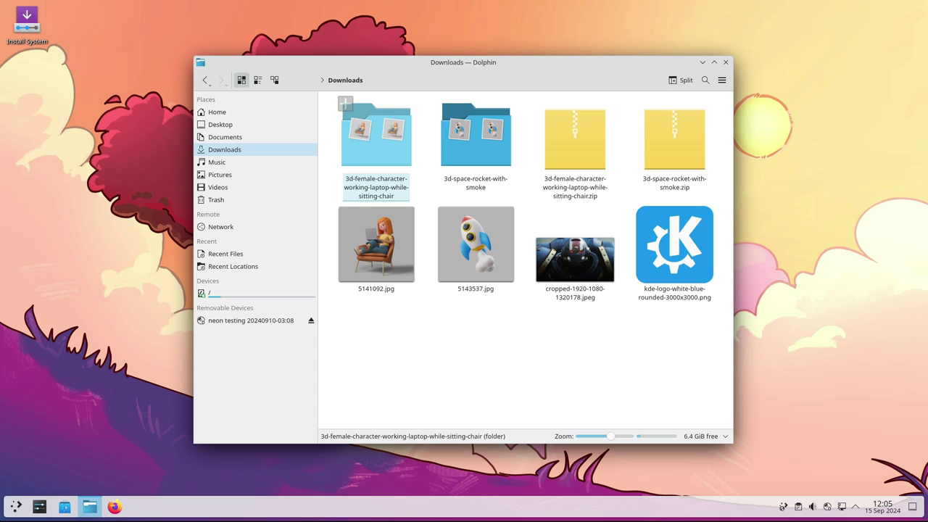
pyautogui.click(205, 80)
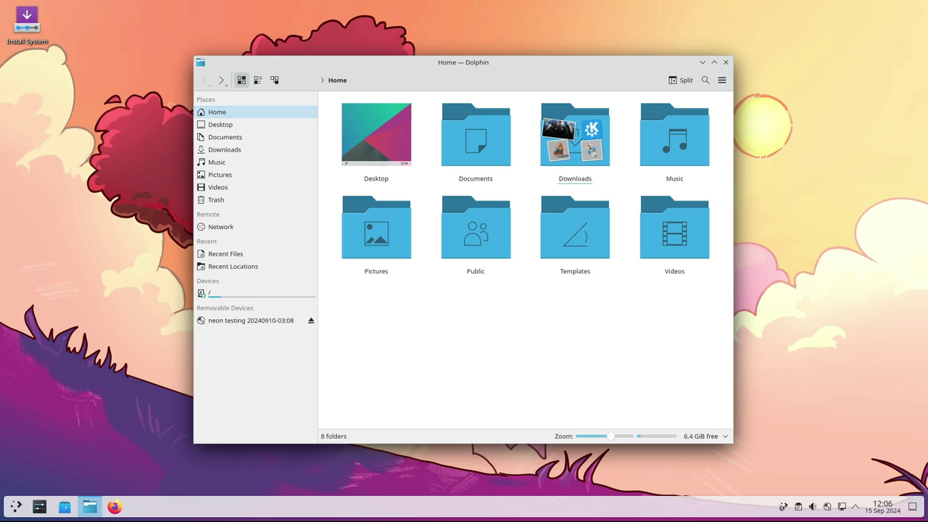
pyautogui.moveTo(611, 436); pyautogui.dragTo(616, 436)
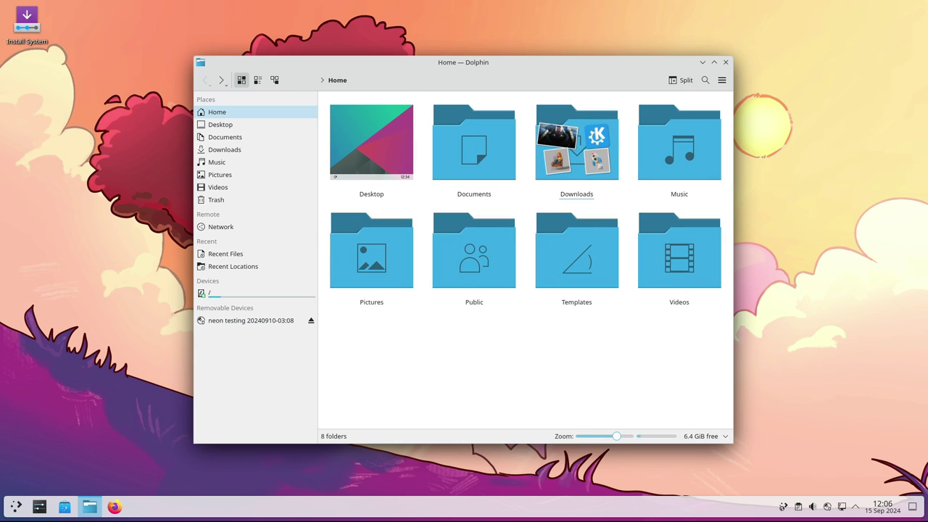
pyautogui.moveTo(617, 436); pyautogui.dragTo(598, 435)
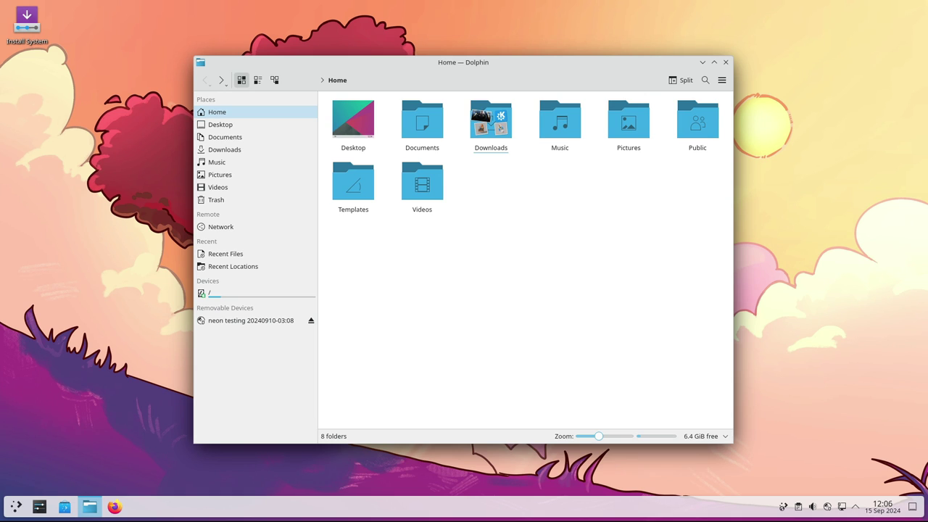
# Check the actions available for the Downloads folder, dismiss them, and enlarge the Home icons
pyautogui.rightClick(495, 121)
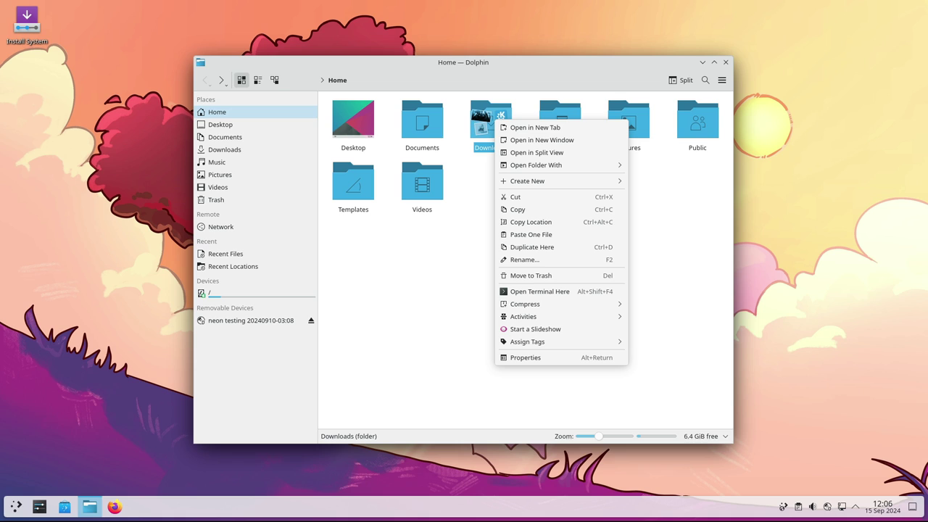
pyautogui.press('Escape')
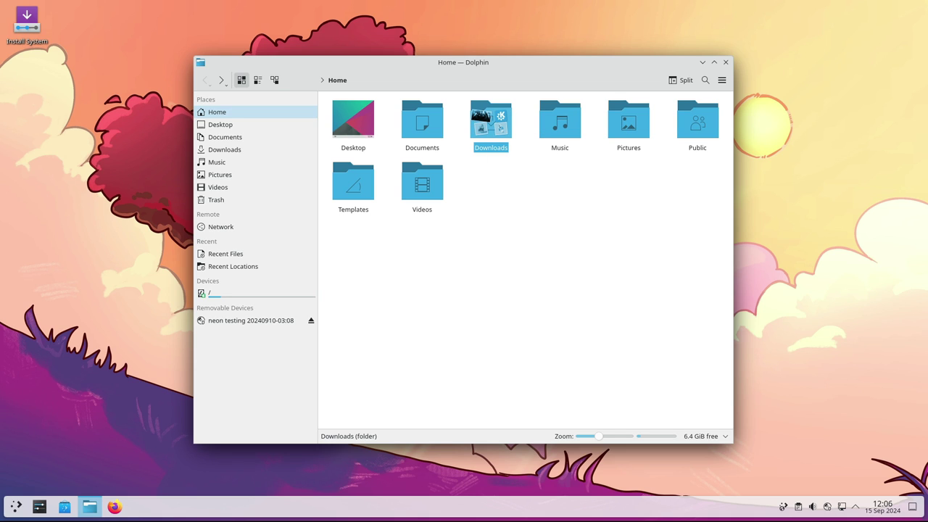
pyautogui.press('Escape')
pyautogui.moveTo(598, 436); pyautogui.dragTo(629, 435)
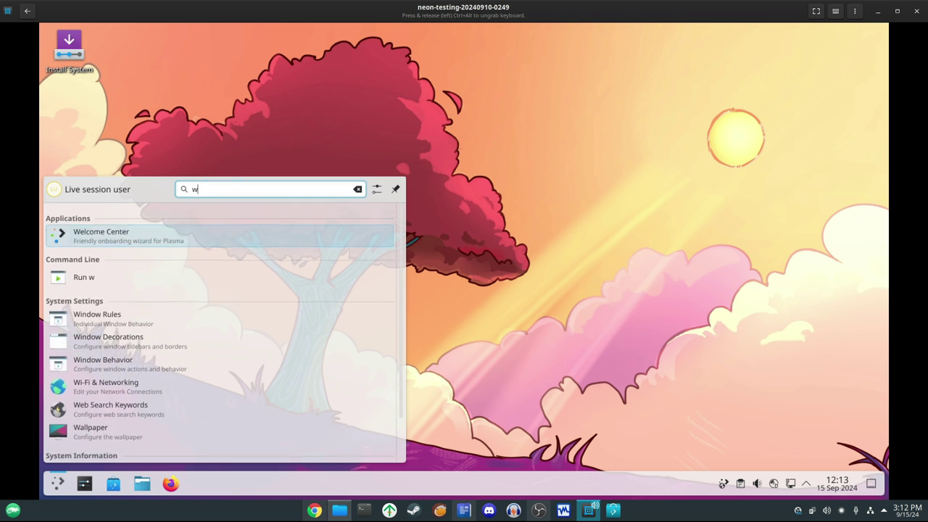
# Search the application launcher for "walle", open the KDE Wallet settings page to view it, and close System Settings
pyautogui.write('alle')
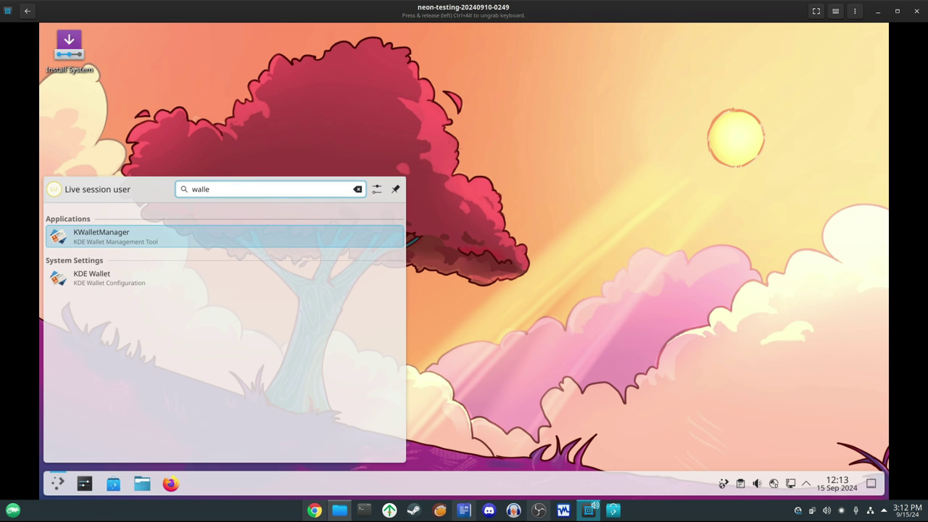
pyautogui.press('Down')
pyautogui.press('Return')
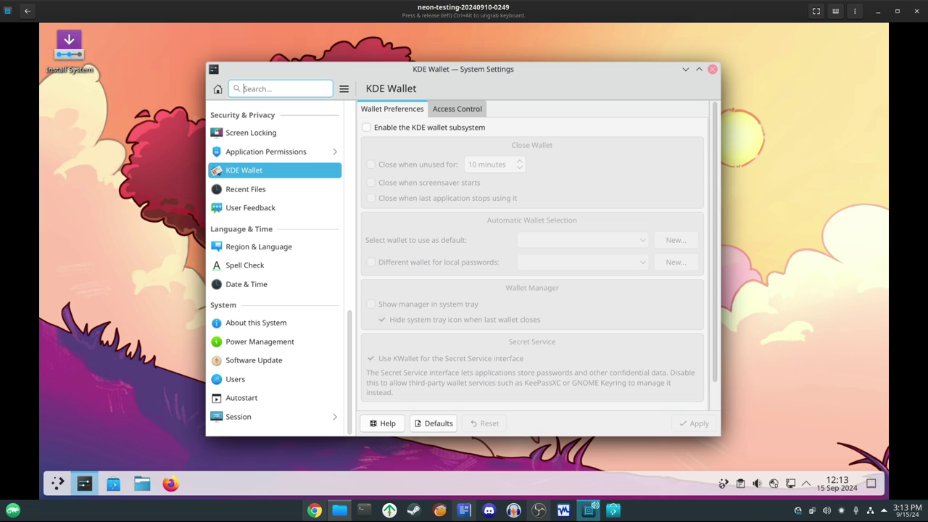
pyautogui.click(712, 69)
# Search the application launcher for "walle" again and browse the matching application and settings entries
pyautogui.press('super')
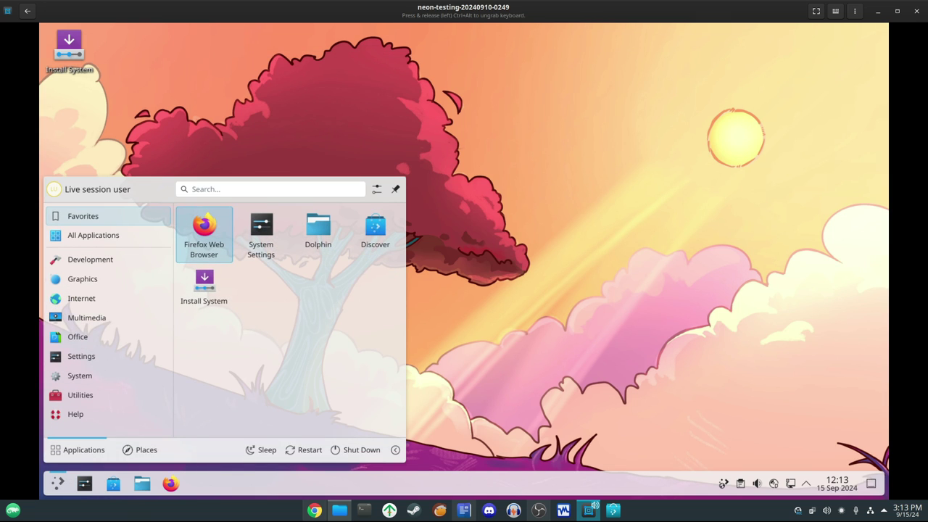
pyautogui.write('walle')
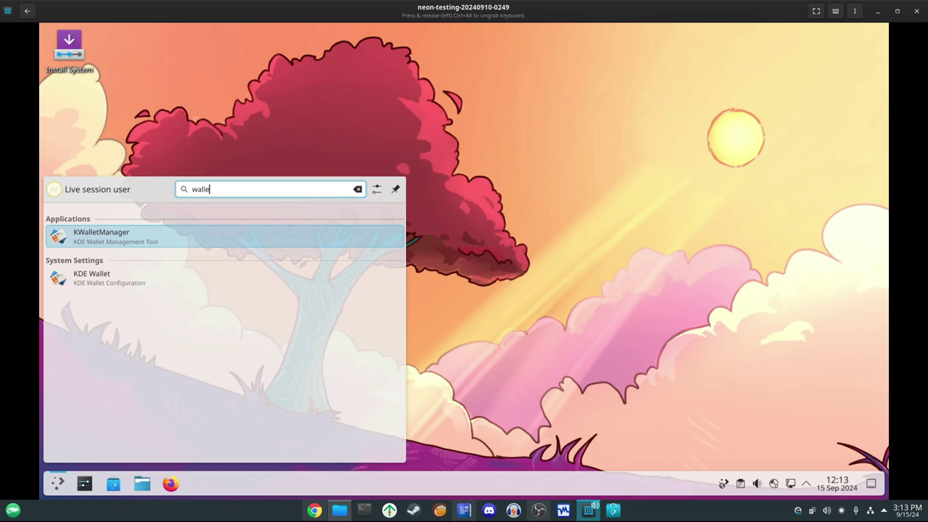
pyautogui.press('Down')
pyautogui.press('Up')
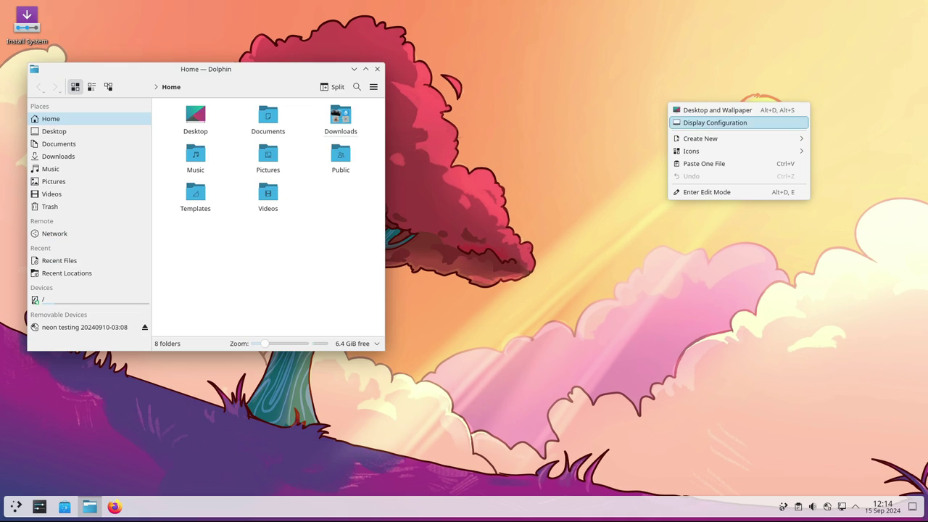
# Open Display Configuration from the desktop, set the screen scale to 125%, apply it and keep the new configuration
pyautogui.click(699, 122)
pyautogui.moveTo(580, 66); pyautogui.dragTo(686, 71)
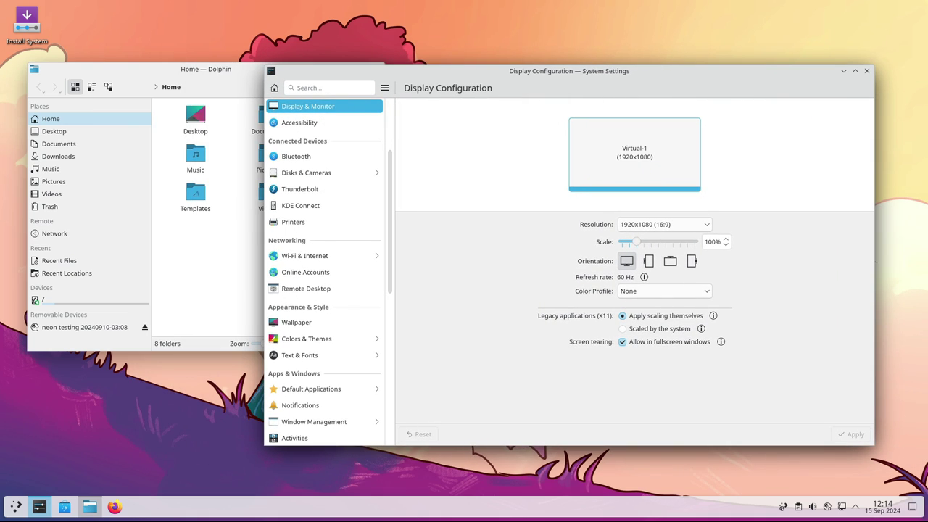
pyautogui.moveTo(636, 241); pyautogui.dragTo(645, 241)
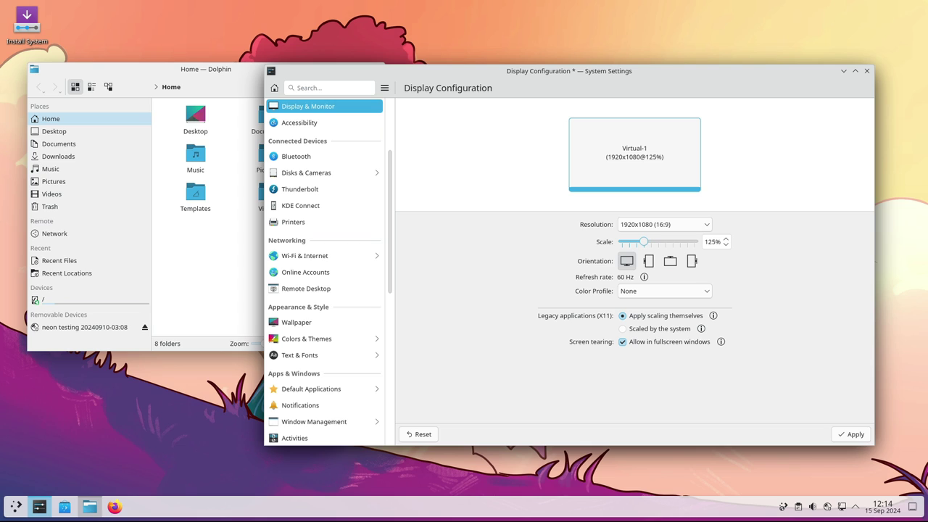
pyautogui.click(852, 434)
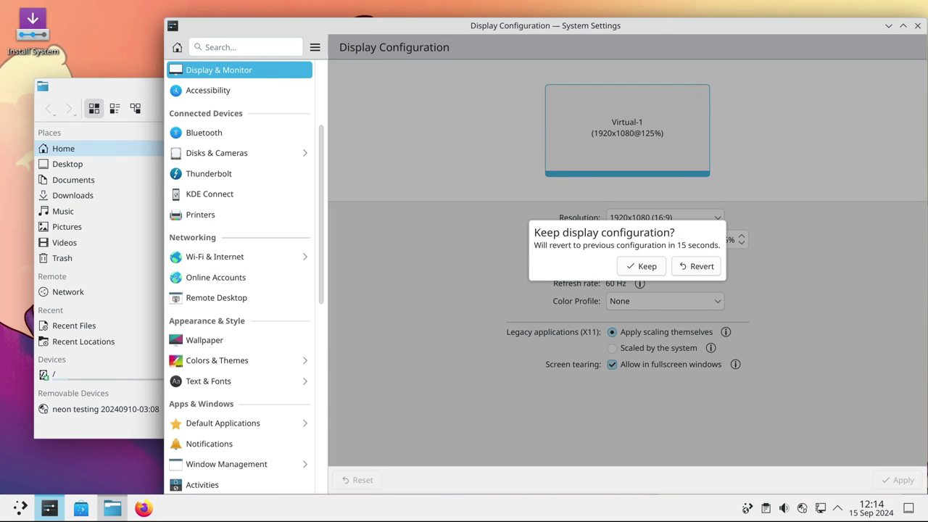
pyautogui.click(648, 266)
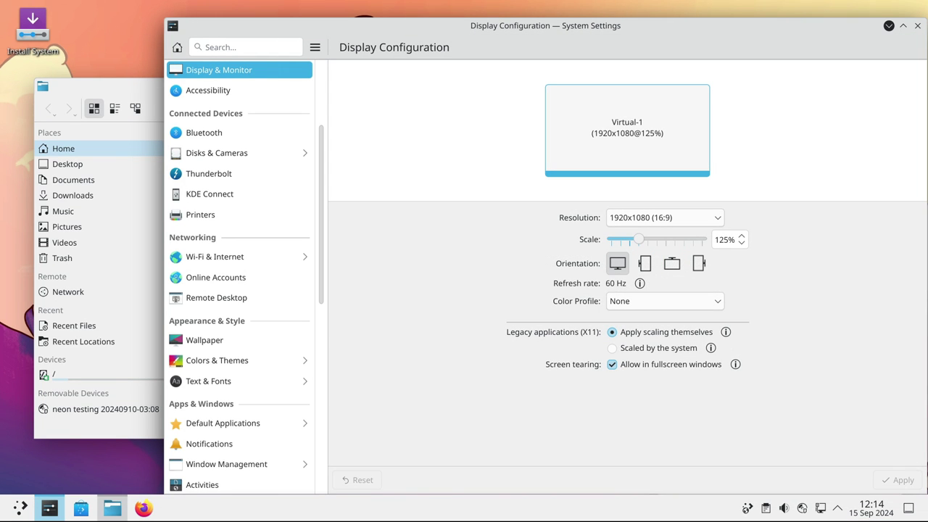
# Minimize System Settings to check Dolphin at the new scale, restore it, and rearrange both windows so Dolphin is fully visible
pyautogui.click(889, 26)
pyautogui.moveTo(311, 86); pyautogui.dragTo(397, 56)
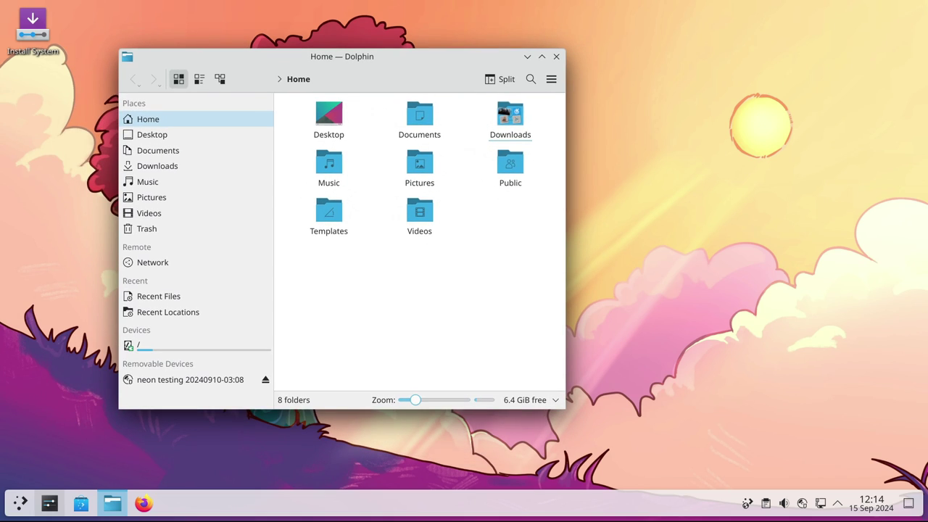
pyautogui.click(49, 503)
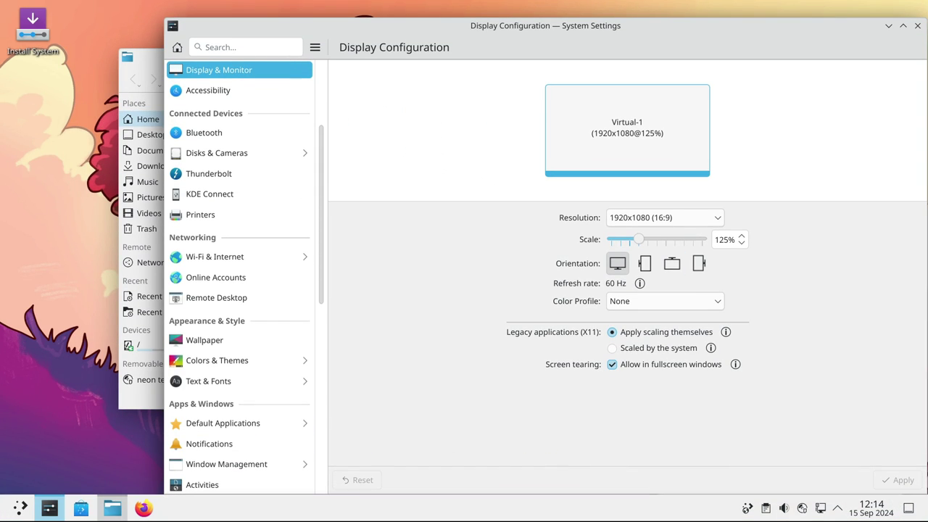
pyautogui.moveTo(543, 26); pyautogui.dragTo(401, 26)
pyautogui.moveTo(783, 18); pyautogui.dragTo(583, 85)
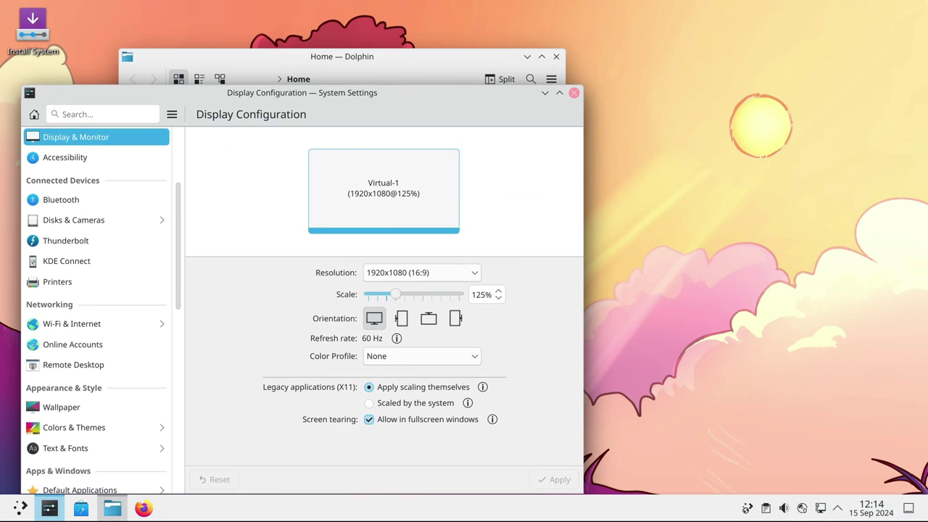
pyautogui.moveTo(347, 93); pyautogui.dragTo(635, 48)
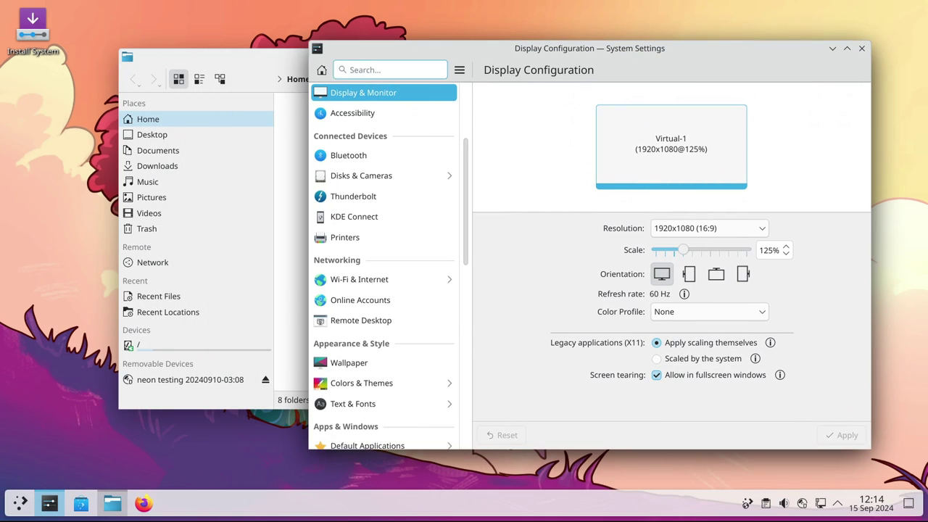
pyautogui.moveTo(277, 58); pyautogui.dragTo(186, 60)
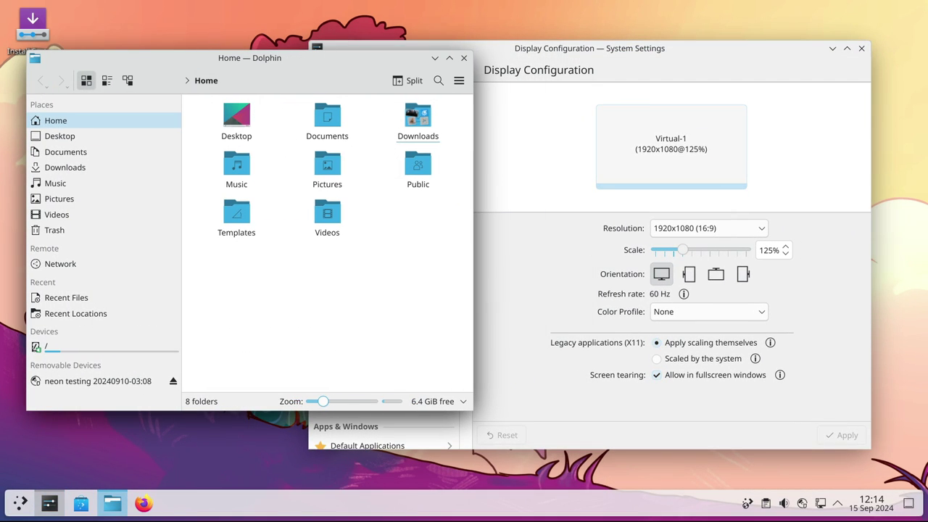
# Switch between System Settings and Dolphin to compare both windows at the new display scale
pyautogui.hotkey('alt', 'Tab')
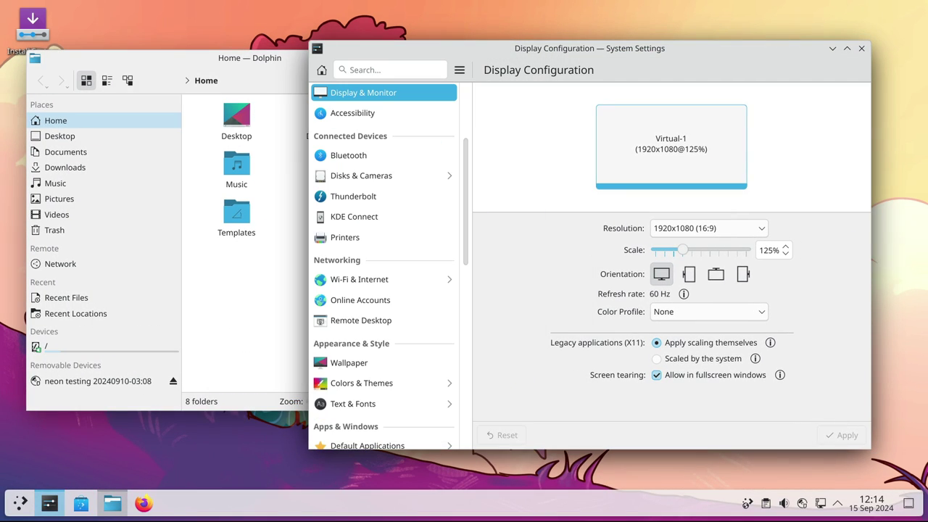
pyautogui.hotkey('alt', 'Tab')
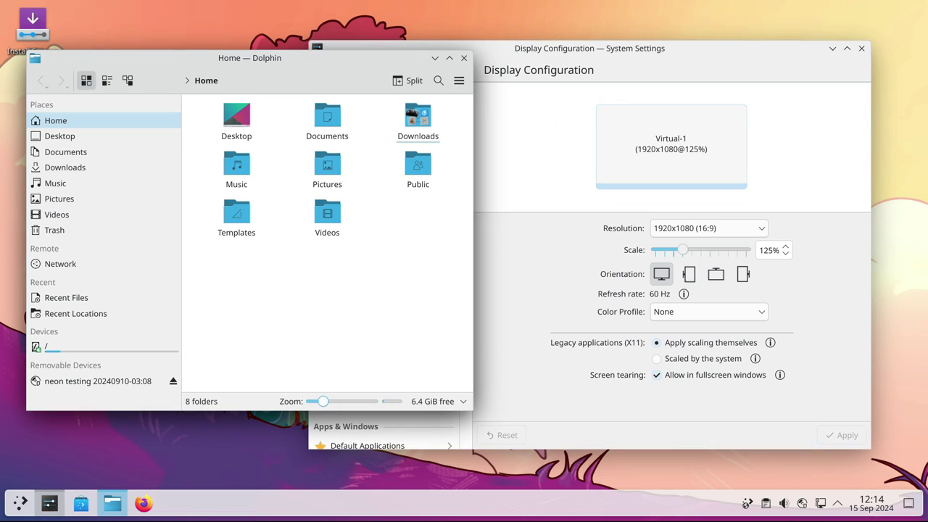
pyautogui.moveTo(682, 249); pyautogui.dragTo(709, 249)
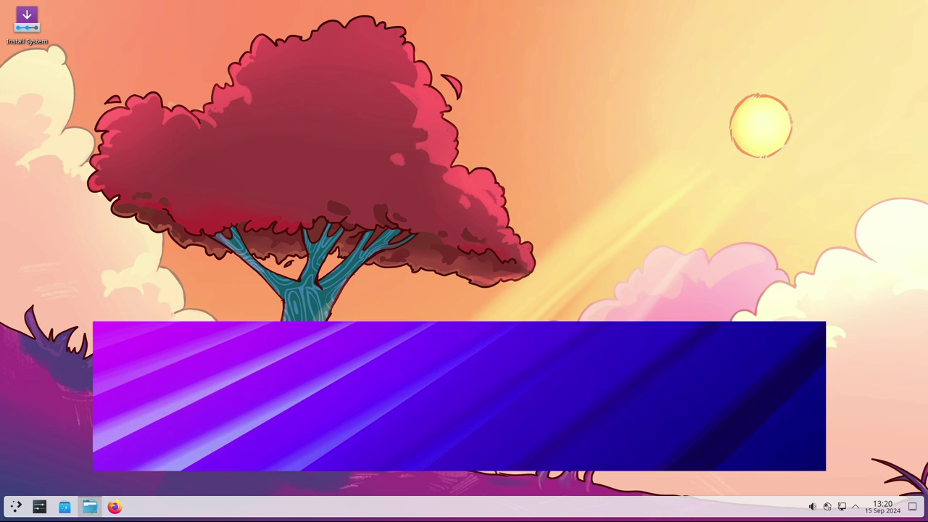
# Show the context menu of the Pictures folder in Dolphin and examine its entries, including the Compress options
pyautogui.rightClick(523, 219)
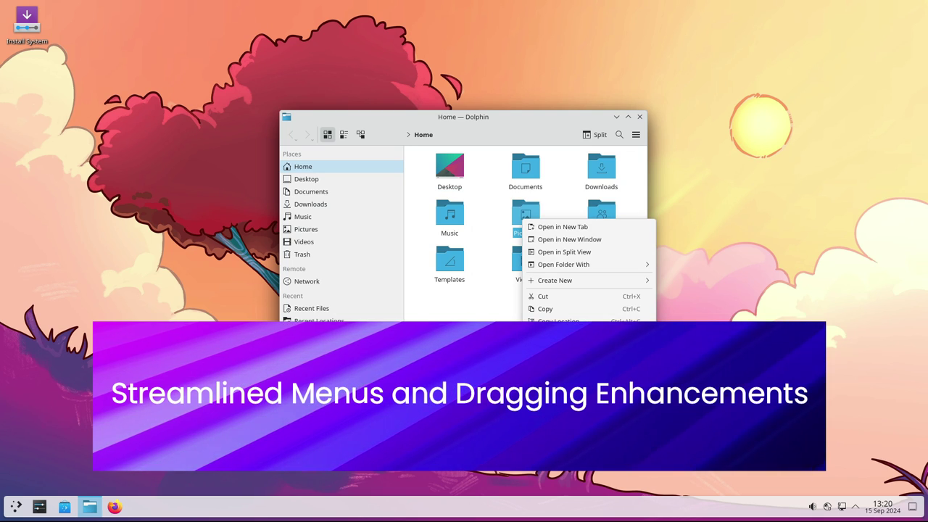
pyautogui.press('Escape')
pyautogui.rightClick(533, 218)
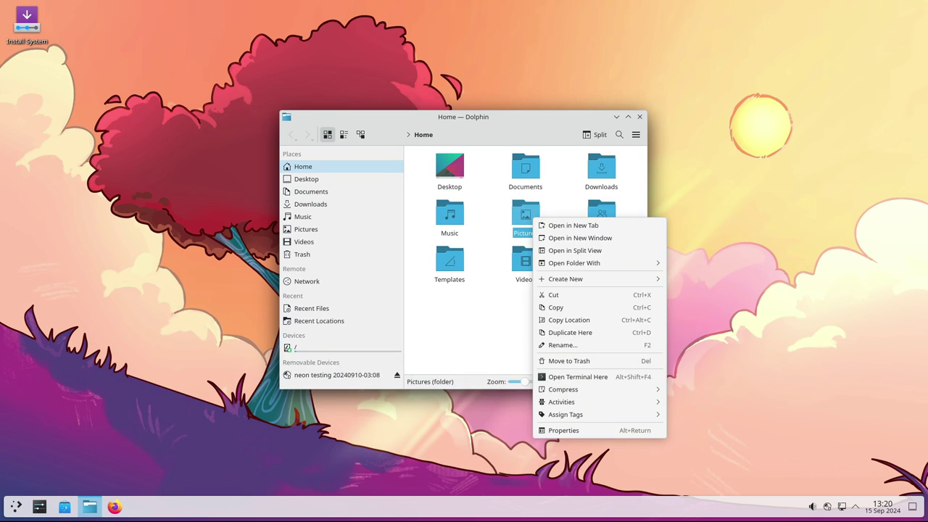
pyautogui.moveTo(580, 279)
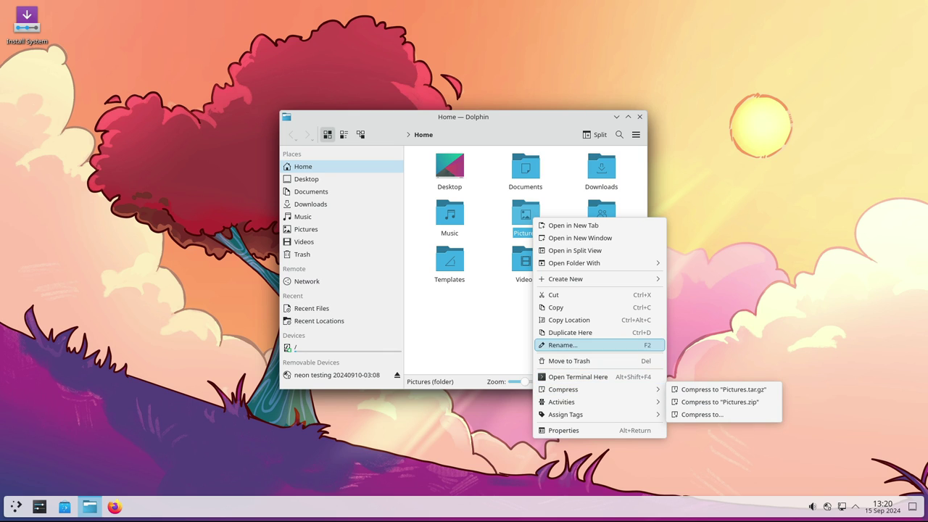
pyautogui.press('Escape')
pyautogui.rightClick(436, 152)
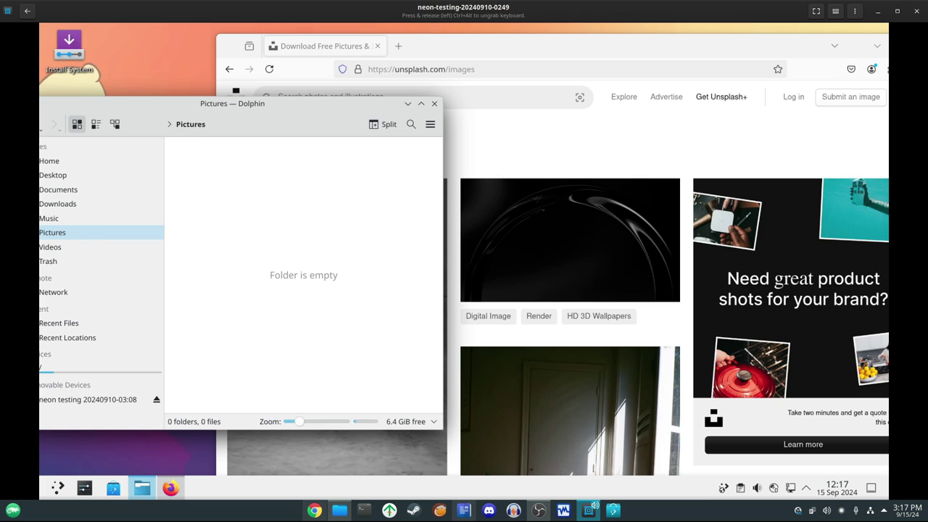
# Transfer the black 3D render image from the Unsplash page into Dolphin's Pictures folder, choosing Download Here
pyautogui.moveTo(655, 260)
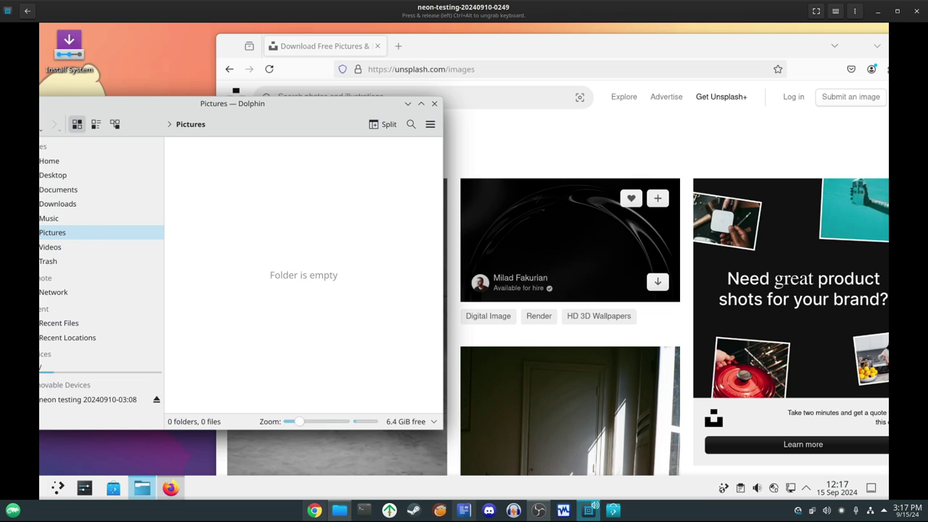
pyautogui.moveTo(655, 260); pyautogui.dragTo(195, 227)
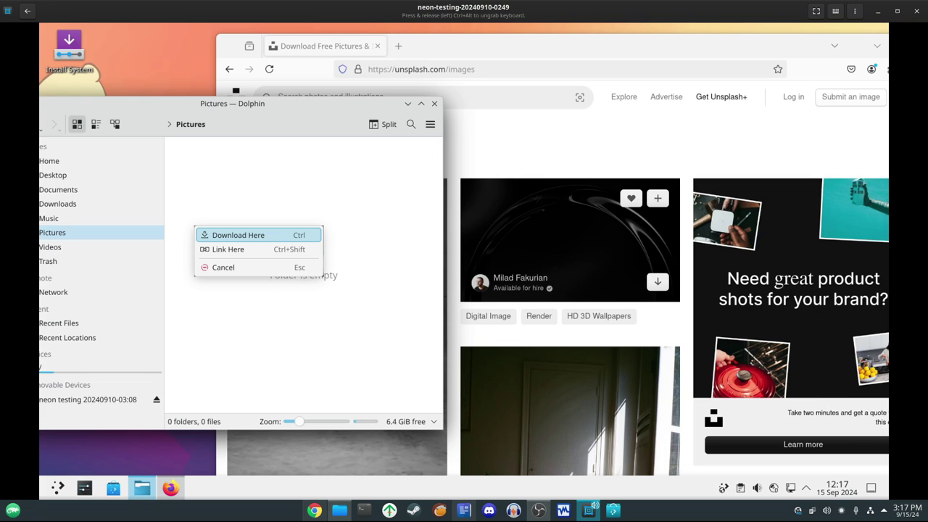
pyautogui.click(238, 235)
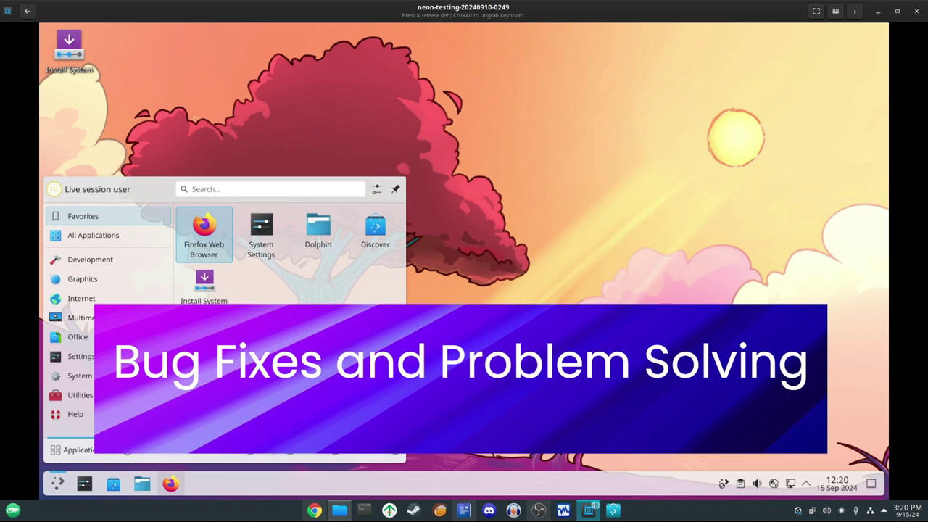
# Search the application launcher for "fonts", open the Fonts settings page and switch to Font Management
pyautogui.write('fonts')
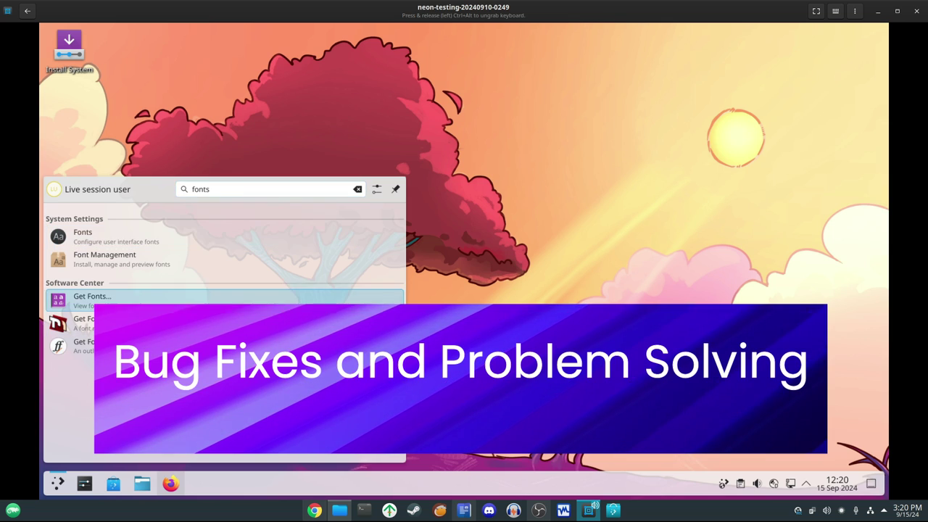
pyautogui.click(113, 241)
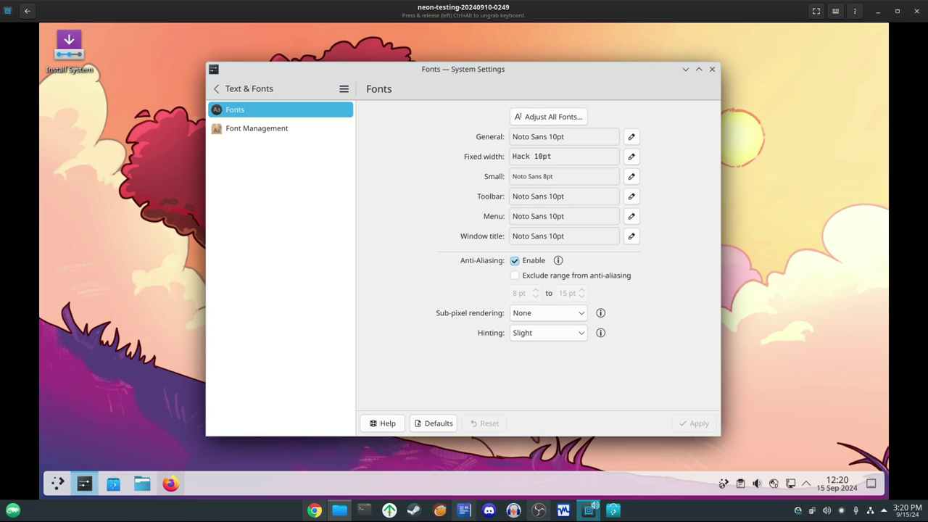
pyautogui.click(257, 128)
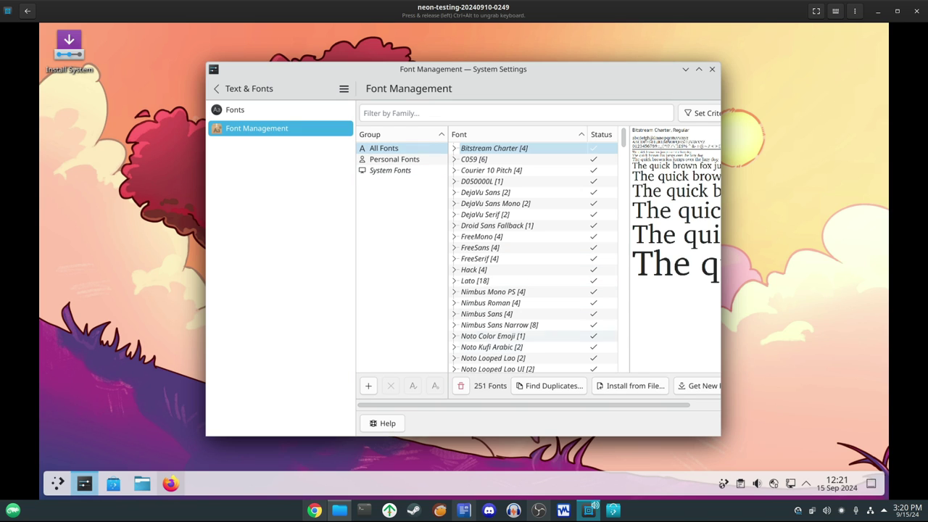
# Widen the Font Management window and browse the font lists of the All Fonts, Personal Fonts and System Fonts groups
pyautogui.moveTo(720, 436); pyautogui.dragTo(839, 438)
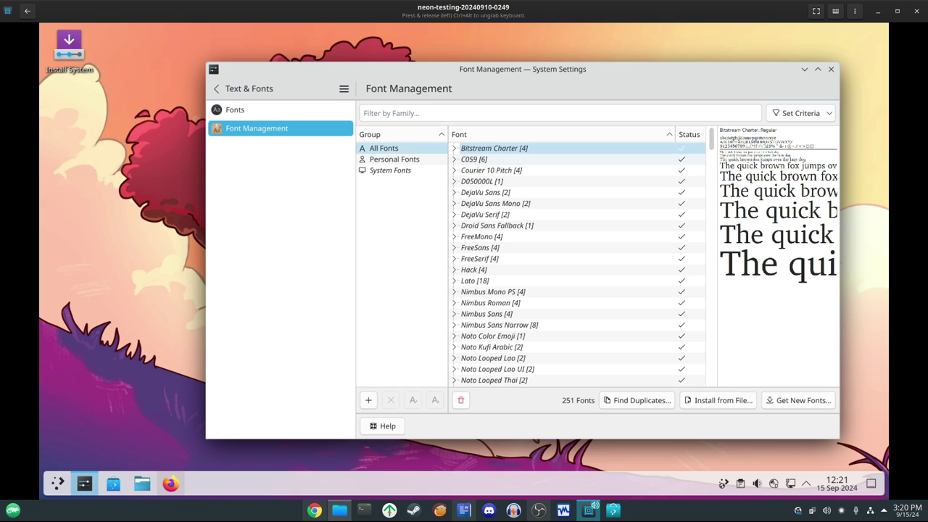
pyautogui.scroll(-11, 576, 264)
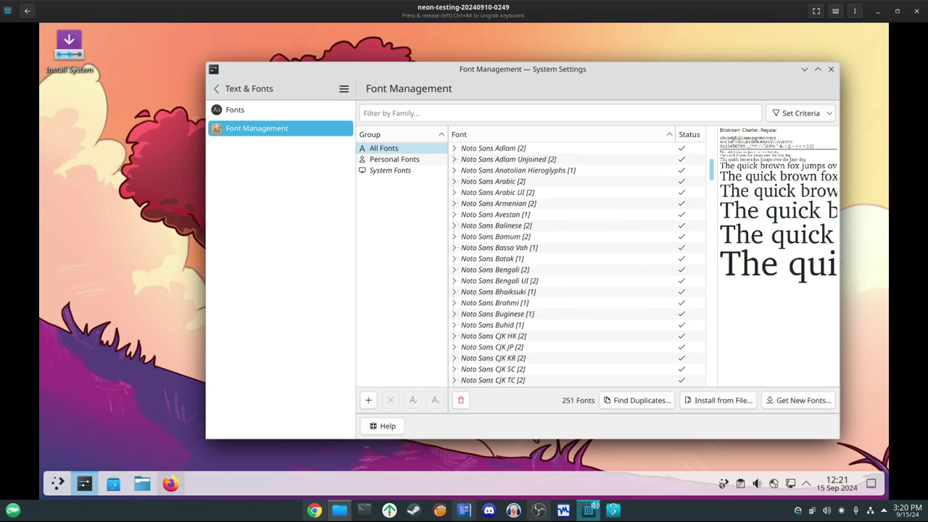
pyautogui.scroll(-9, 576, 265)
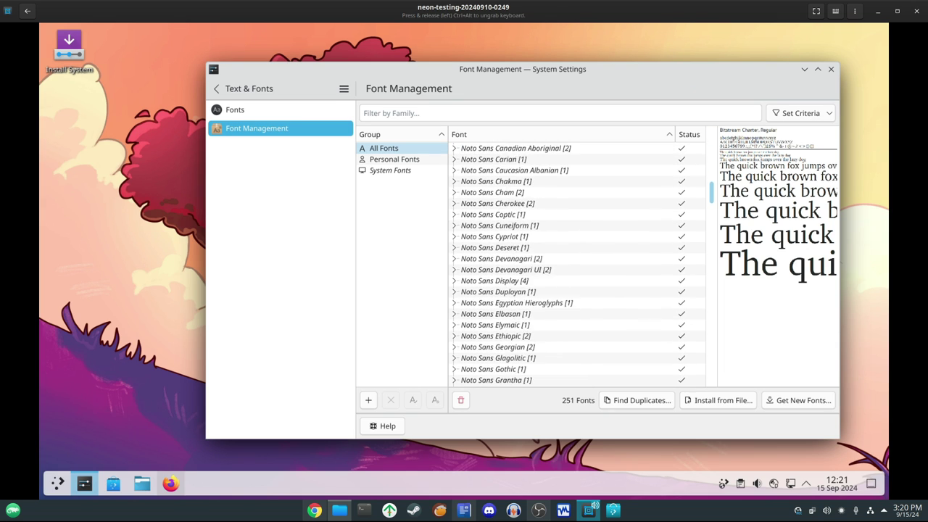
pyautogui.scroll(-8, 576, 265)
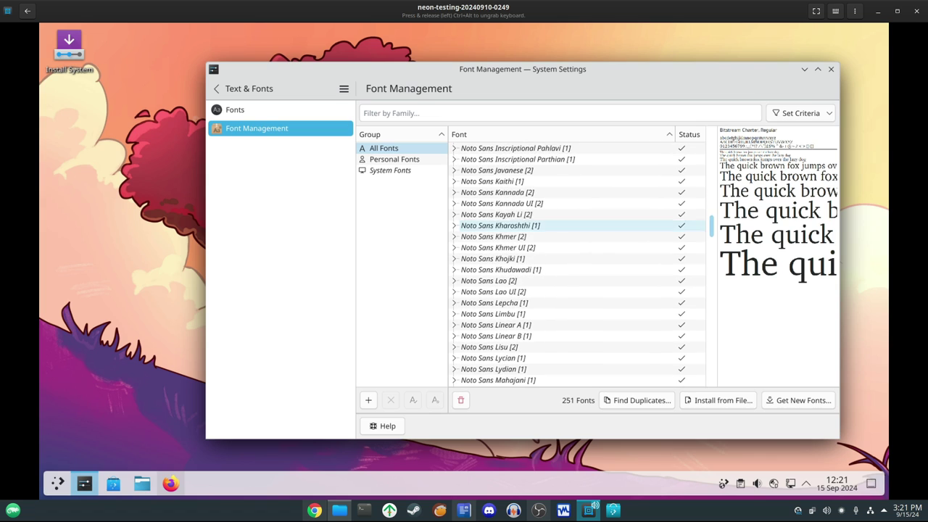
pyautogui.click(395, 159)
pyautogui.click(391, 170)
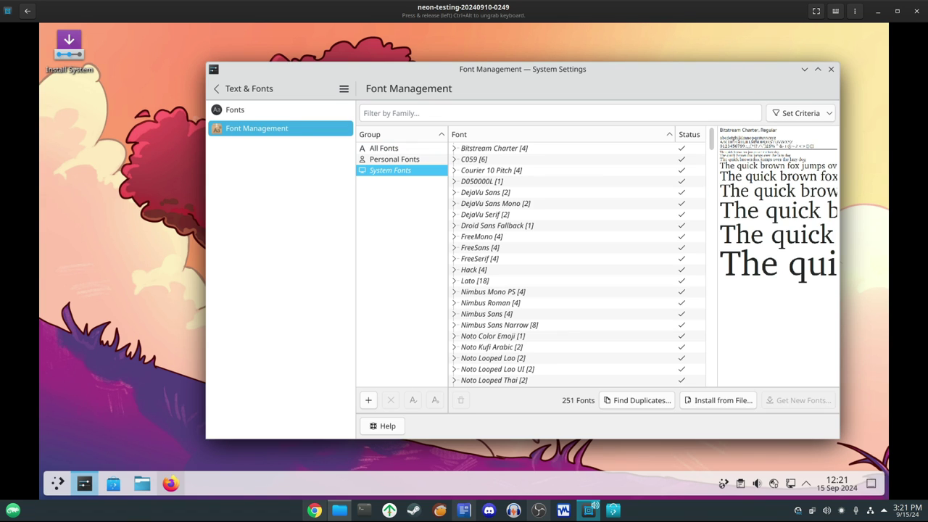
pyautogui.scroll(-4, 577, 214)
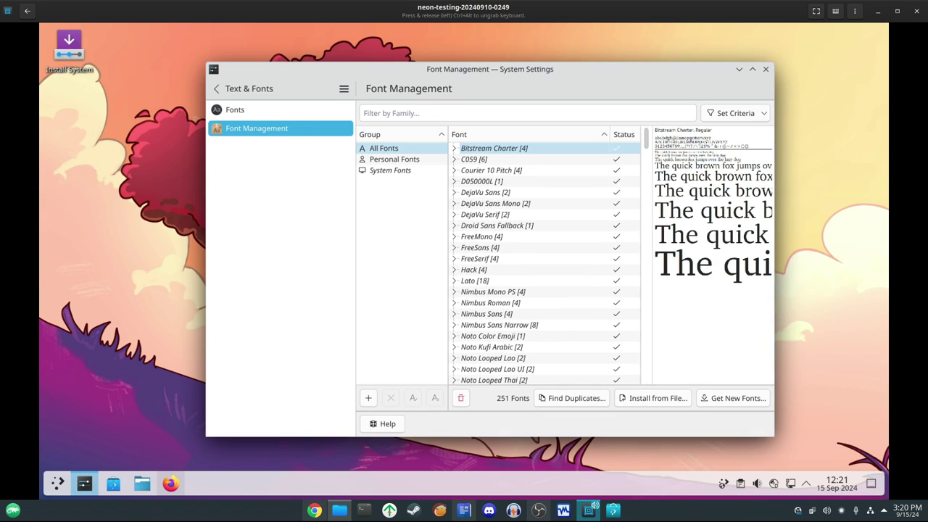
pyautogui.moveTo(774, 253); pyautogui.dragTo(840, 254)
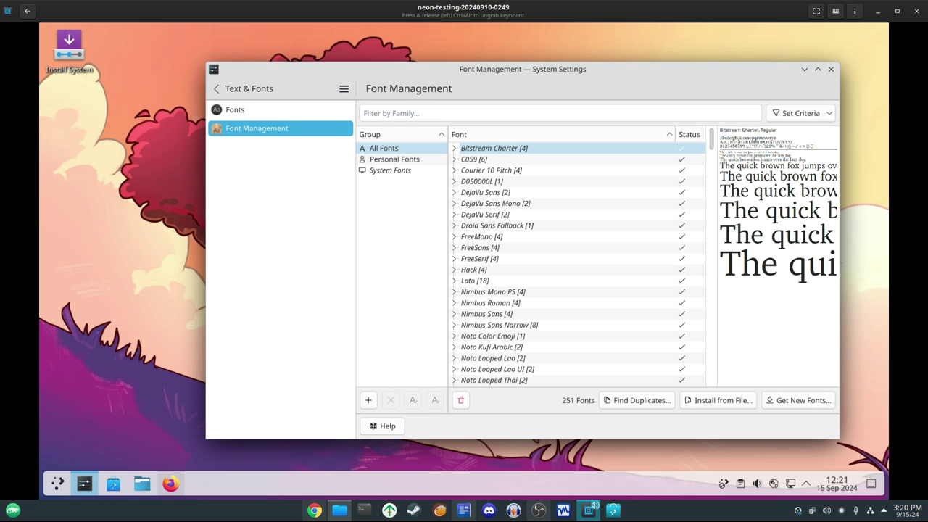
pyautogui.scroll(-10, 576, 264)
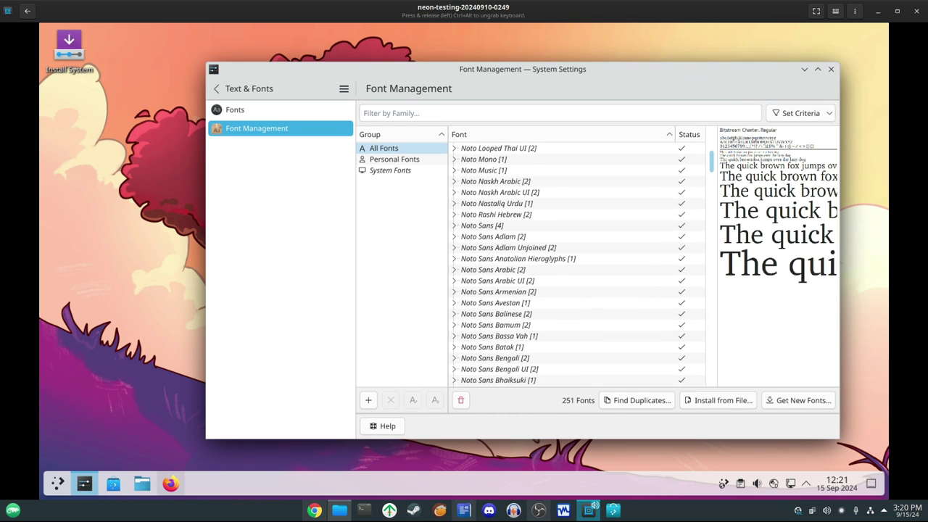
pyautogui.scroll(-7, 576, 264)
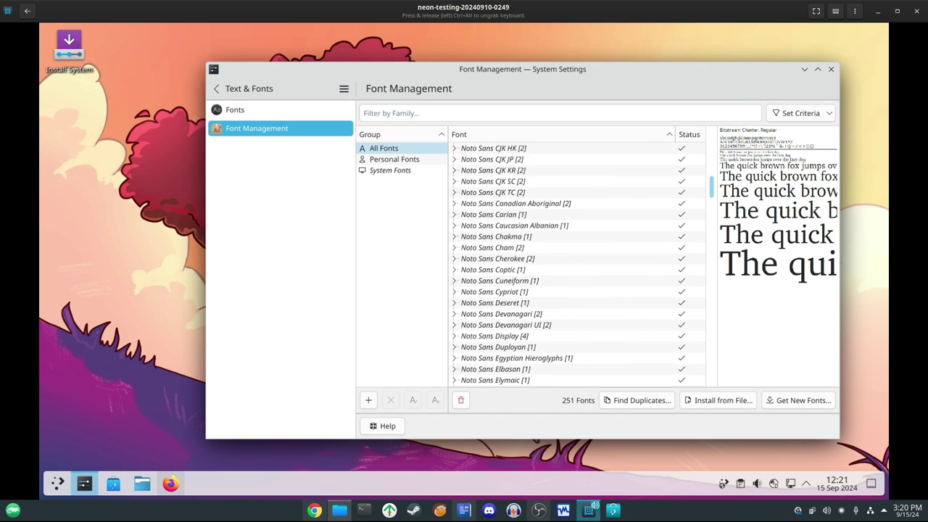
pyautogui.scroll(-3, 577, 264)
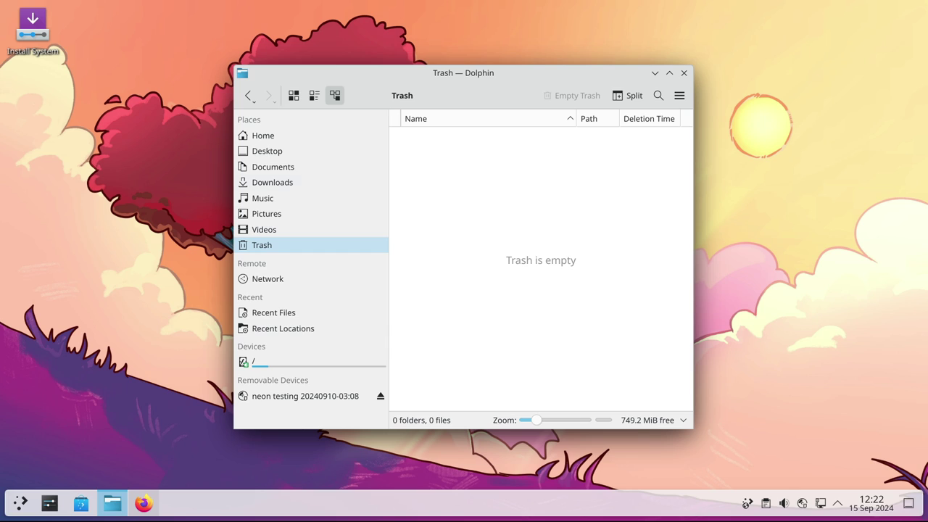
# Browse to the Documents folder in Dolphin and move test.txt to the Trash
pyautogui.click(270, 182)
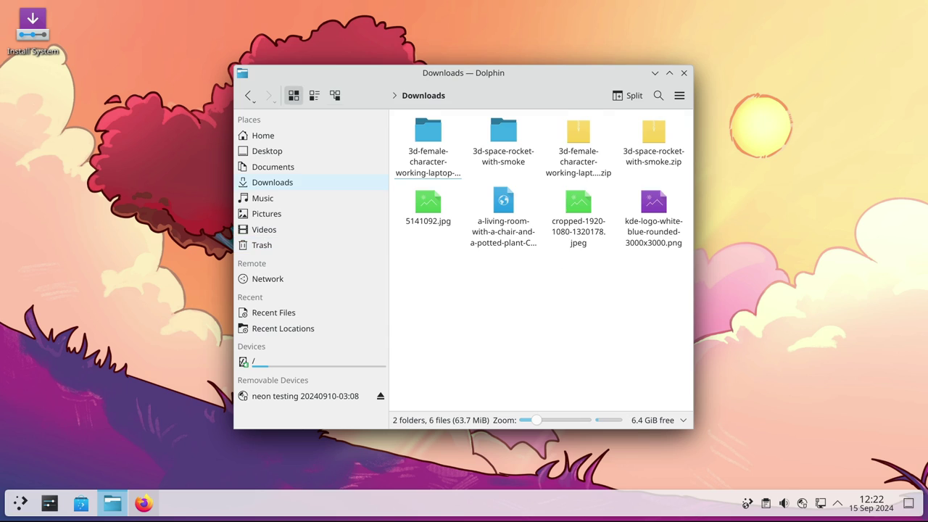
pyautogui.click(273, 167)
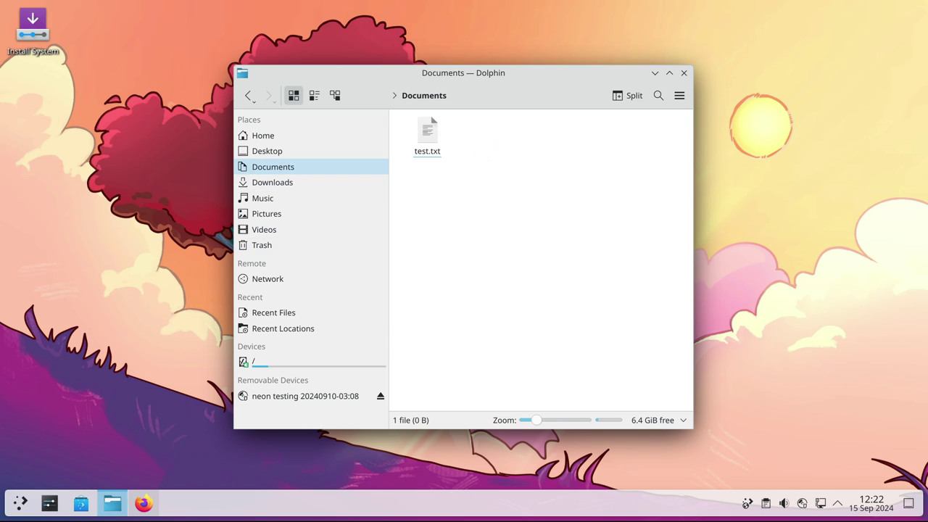
pyautogui.rightClick(429, 149)
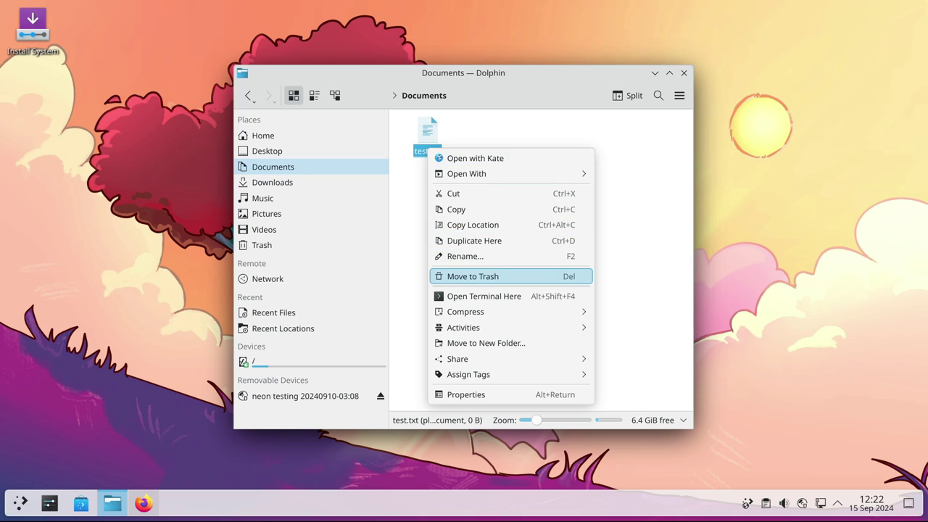
pyautogui.click(473, 276)
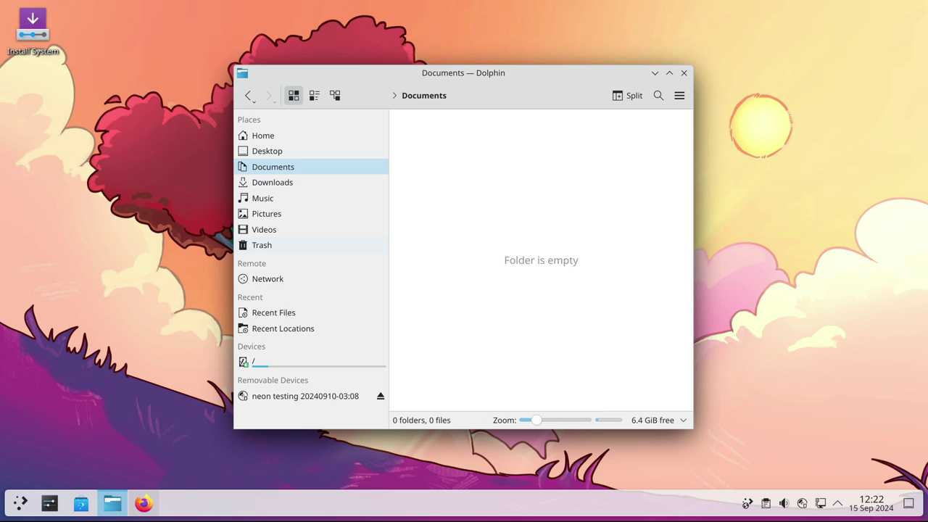
# Restore test.txt from the Trash and return to the Documents folder
pyautogui.click(262, 245)
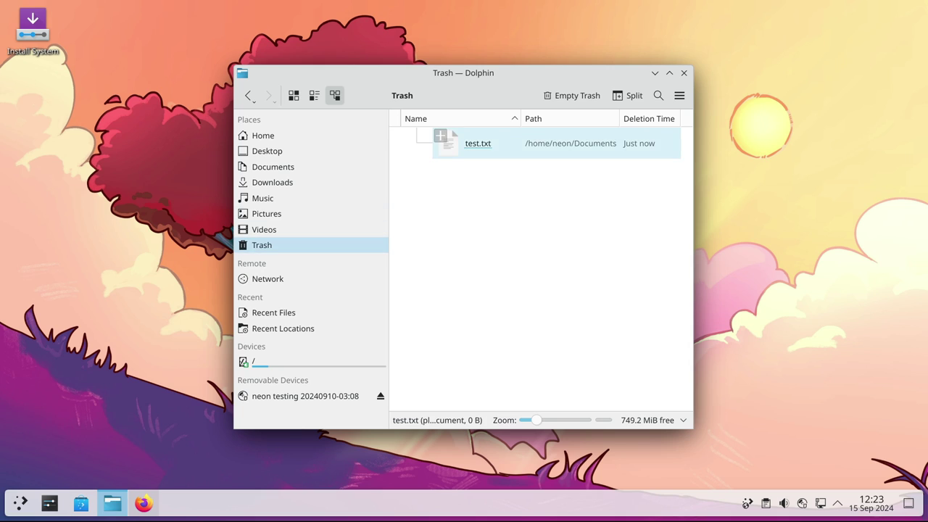
pyautogui.rightClick(451, 150)
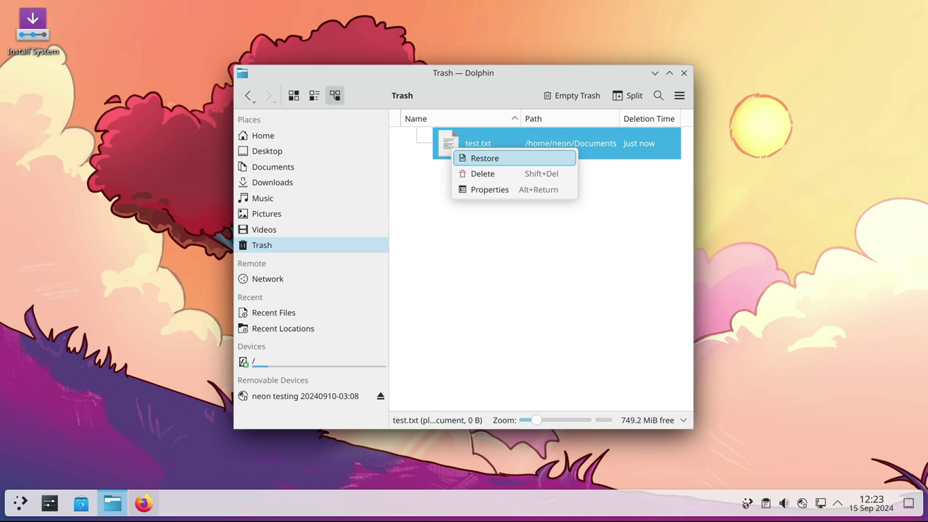
pyautogui.click(484, 158)
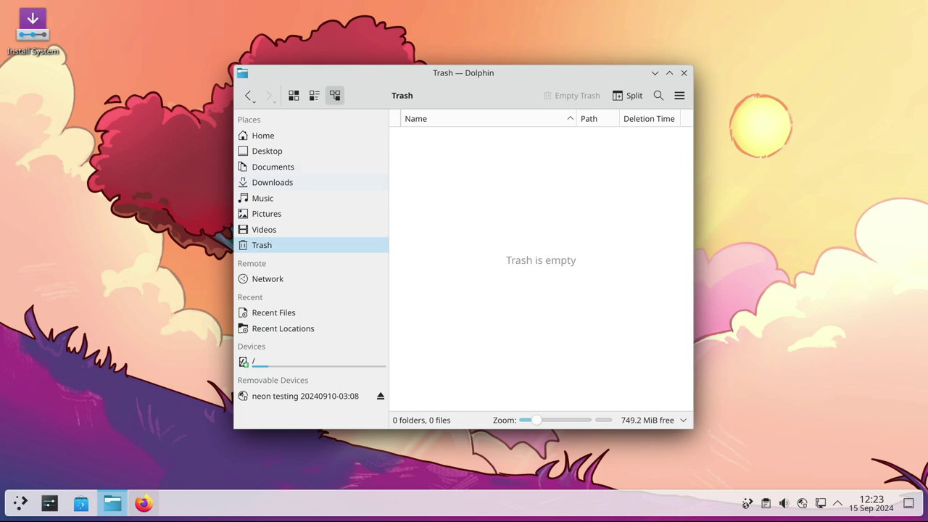
pyautogui.click(273, 167)
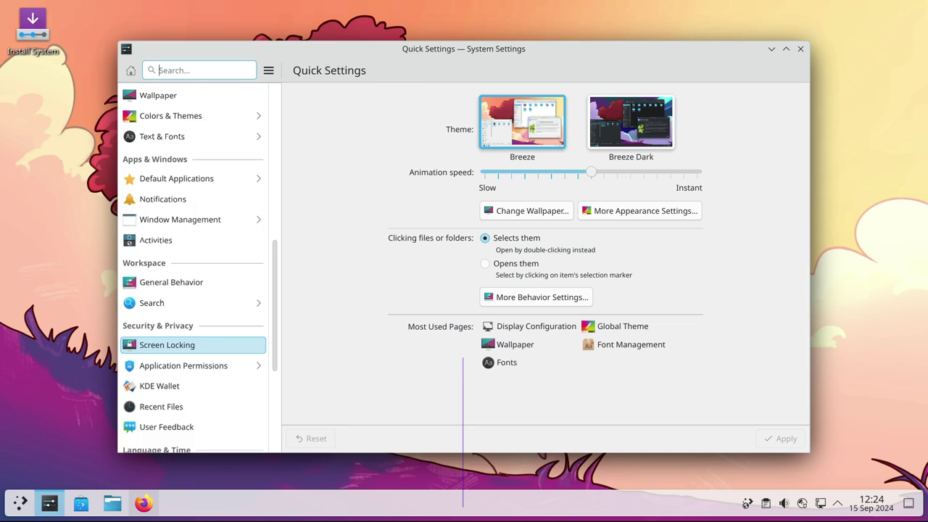
# View the About this System page in System Settings, open its additional information in Info Center, and return to System Settings
pyautogui.scroll(-5, 193, 333)
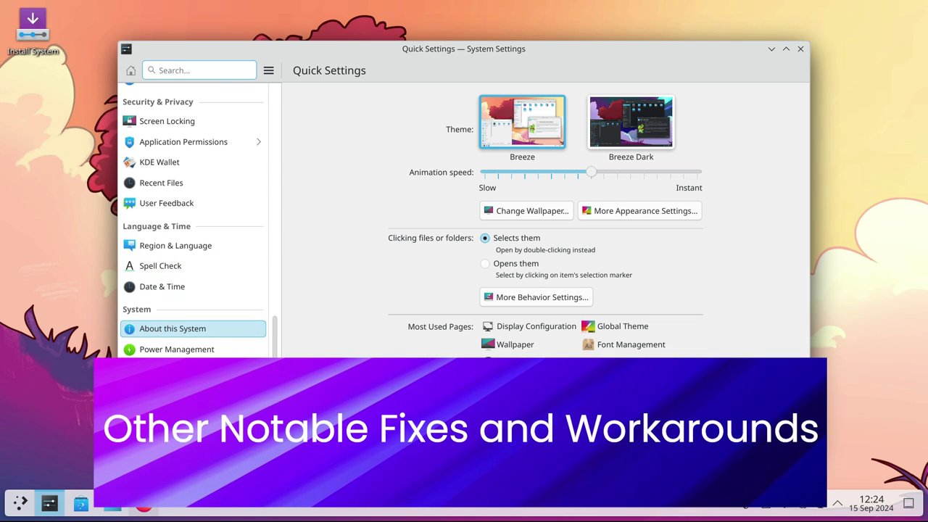
pyautogui.click(193, 329)
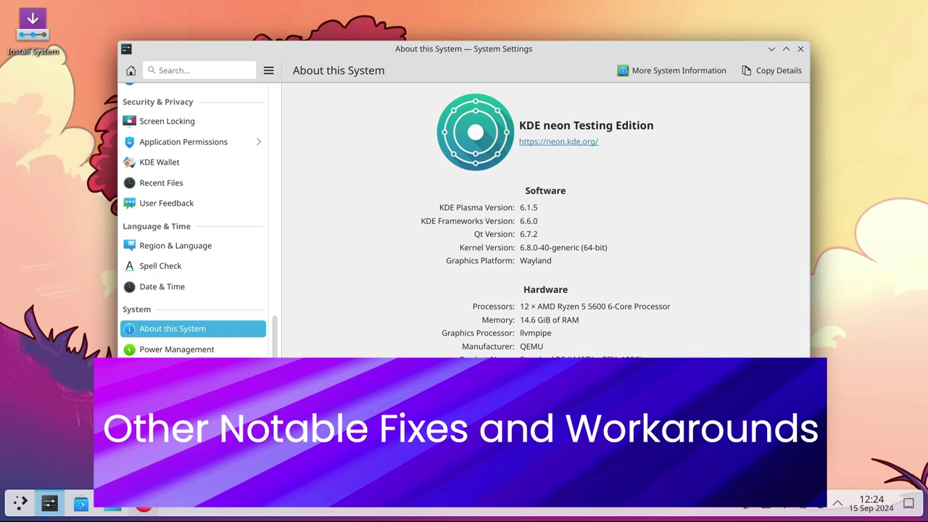
pyautogui.click(672, 71)
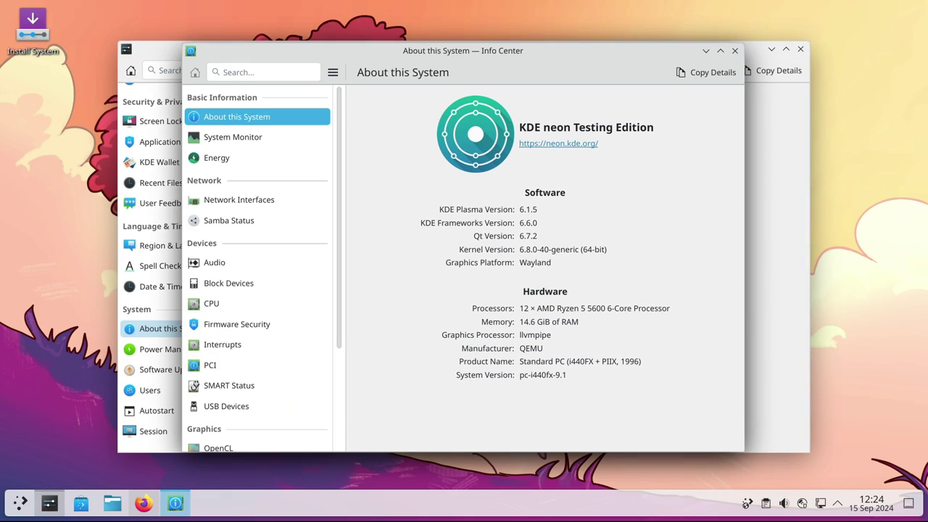
pyautogui.click(171, 70)
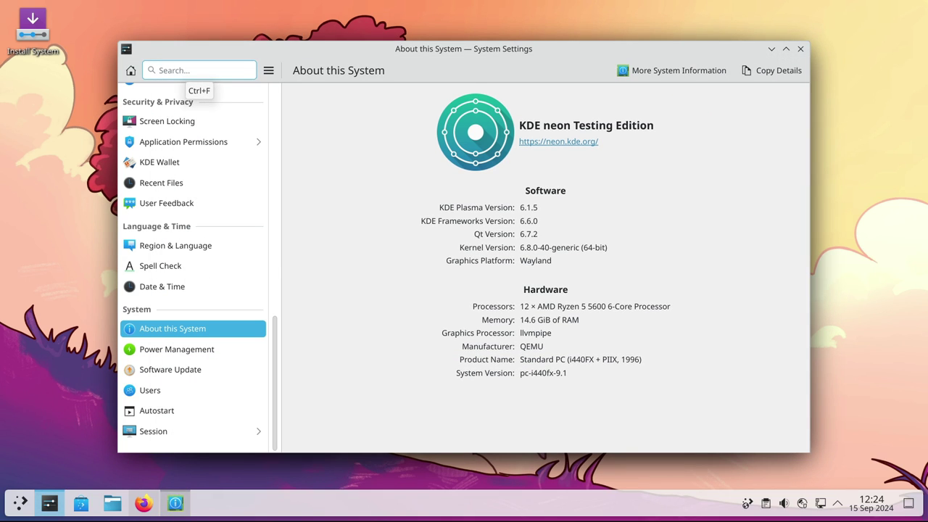
# Search System Settings for "touch"
pyautogui.write('touch')
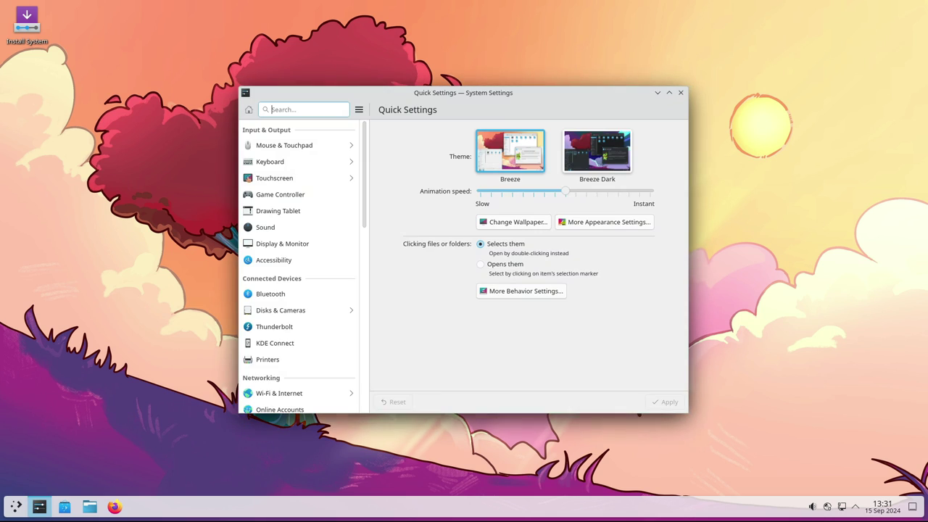
# View the Wallpaper page and the Global Theme page in System Settings, and request new global themes
pyautogui.scroll(-5, 299, 286)
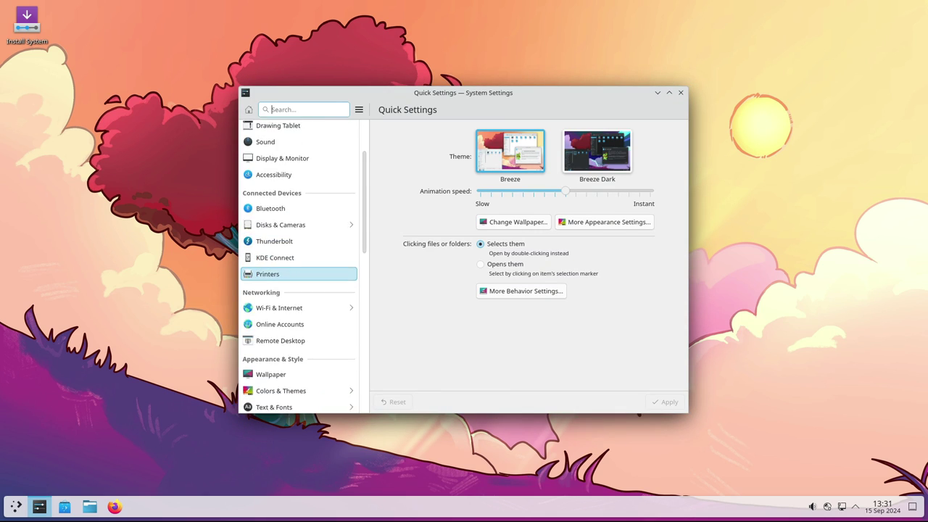
pyautogui.click(299, 286)
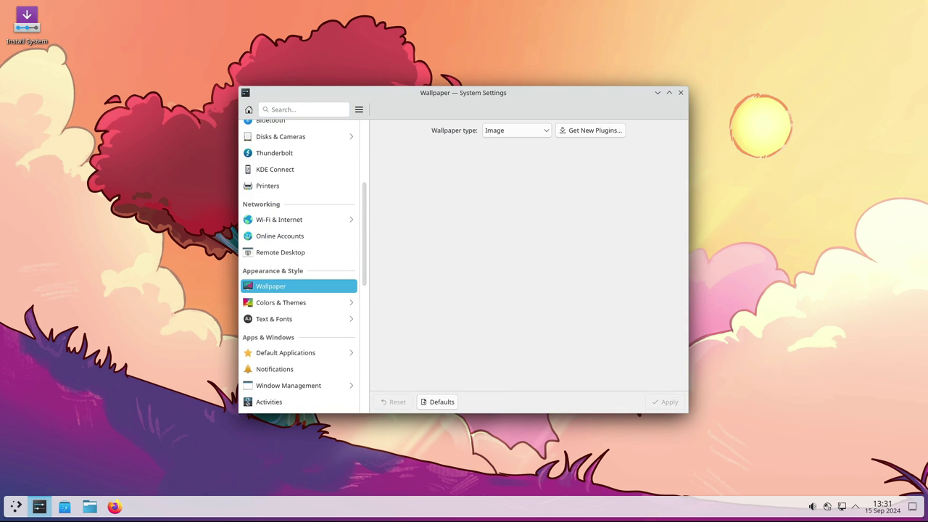
pyautogui.click(280, 302)
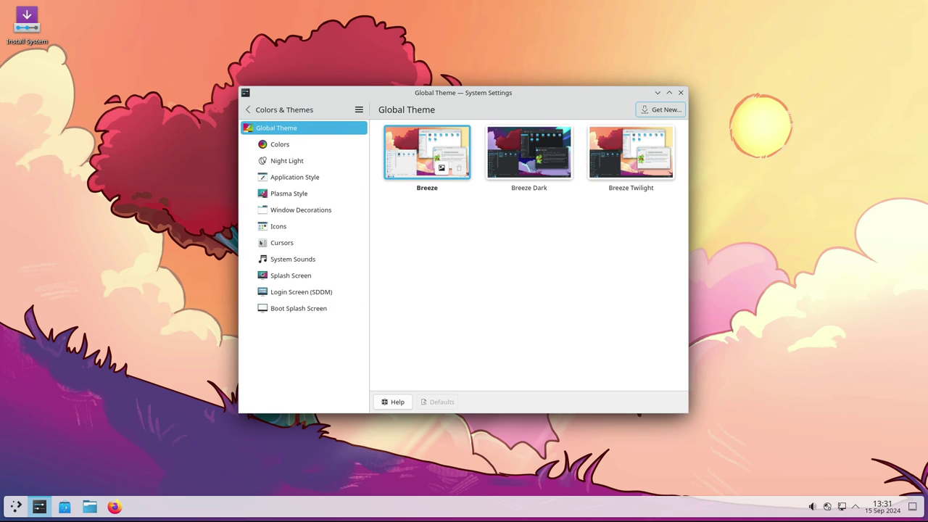
pyautogui.click(660, 110)
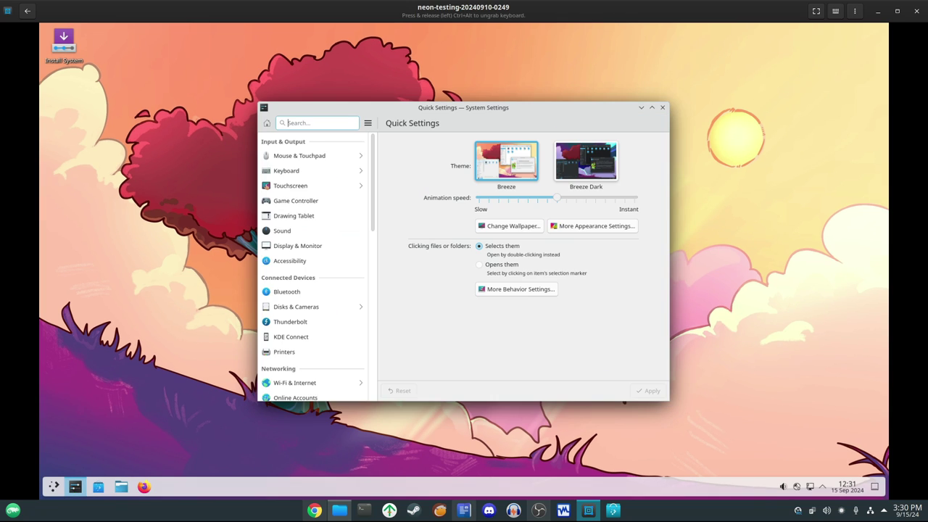
# Go to the Colors page under Colors & Themes in System Settings and open the download window for new color schemes
pyautogui.scroll(-3, 312, 311)
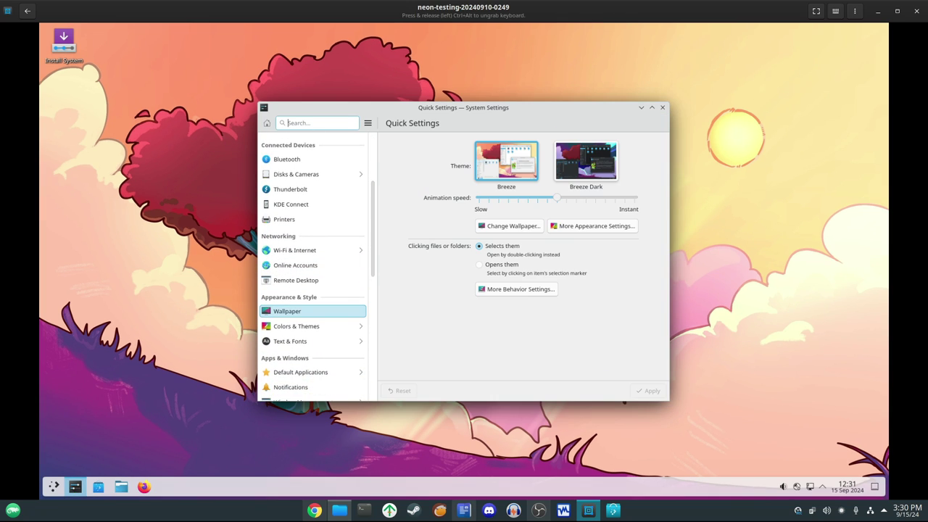
pyautogui.click(312, 326)
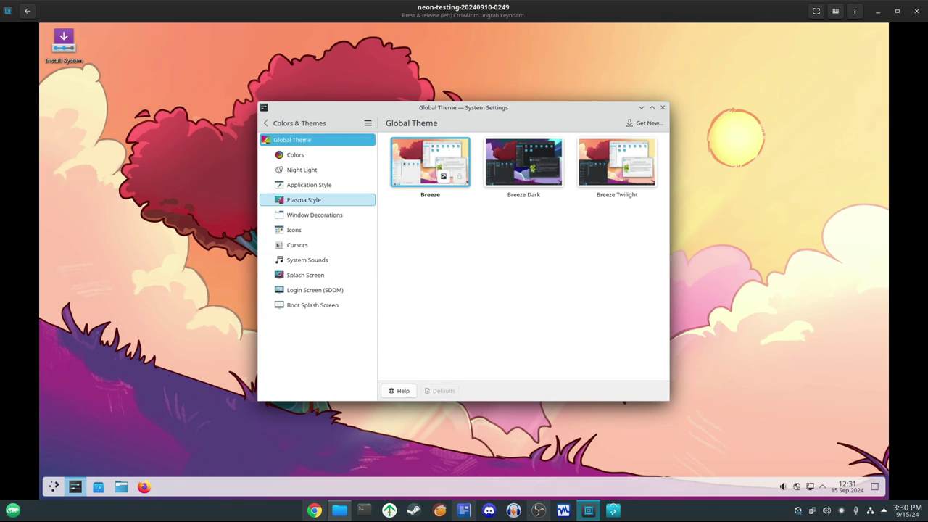
pyautogui.click(311, 155)
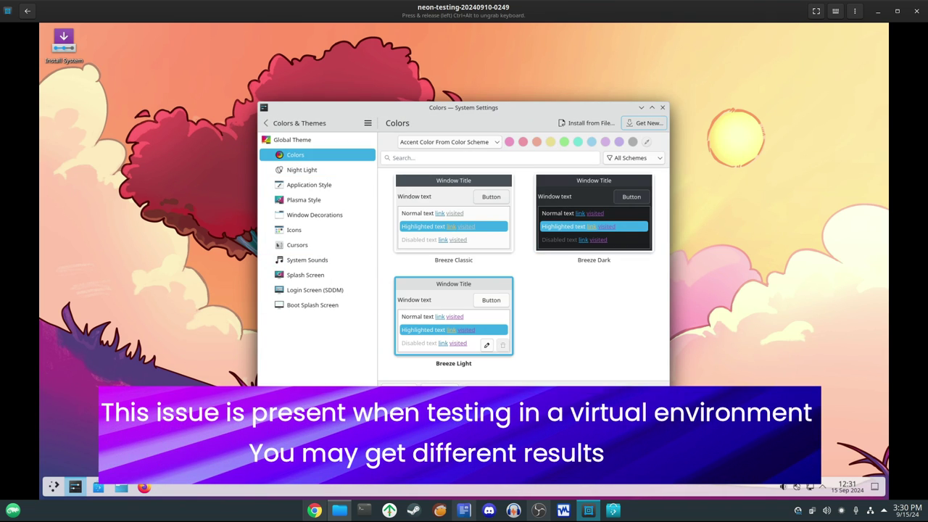
pyautogui.click(645, 122)
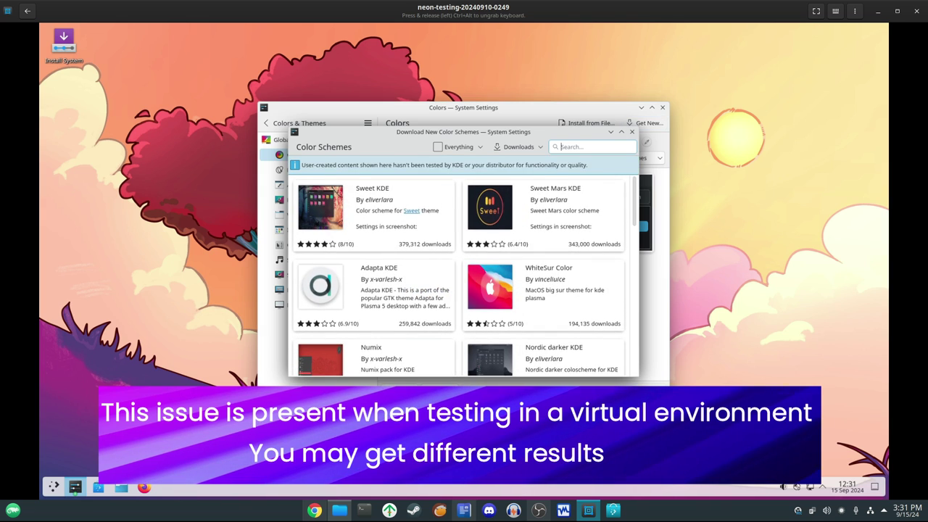
# Move the Download New Color Schemes window and the main Colors window apart, and try to close the main window
pyautogui.moveTo(551, 132); pyautogui.dragTo(698, 165)
pyautogui.moveTo(507, 107); pyautogui.dragTo(451, 86)
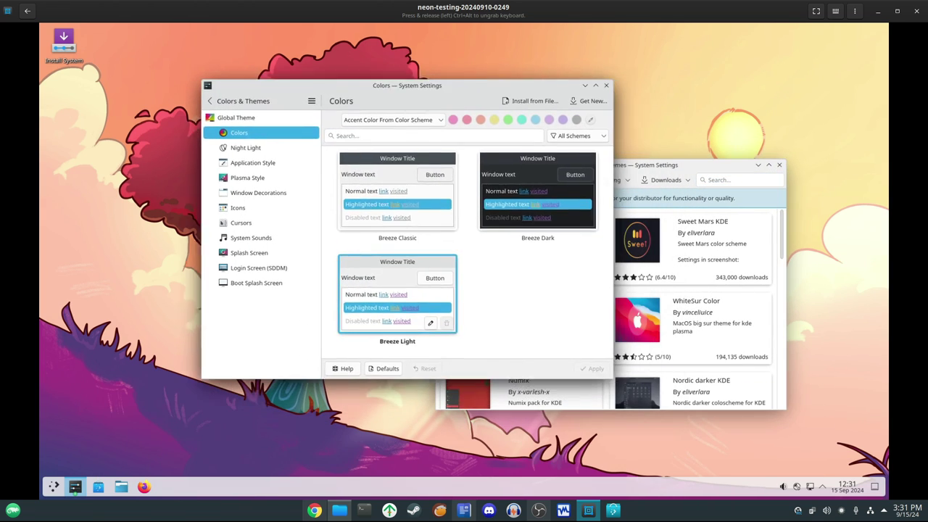
pyautogui.moveTo(349, 85); pyautogui.dragTo(300, 77)
pyautogui.moveTo(629, 165); pyautogui.dragTo(649, 166)
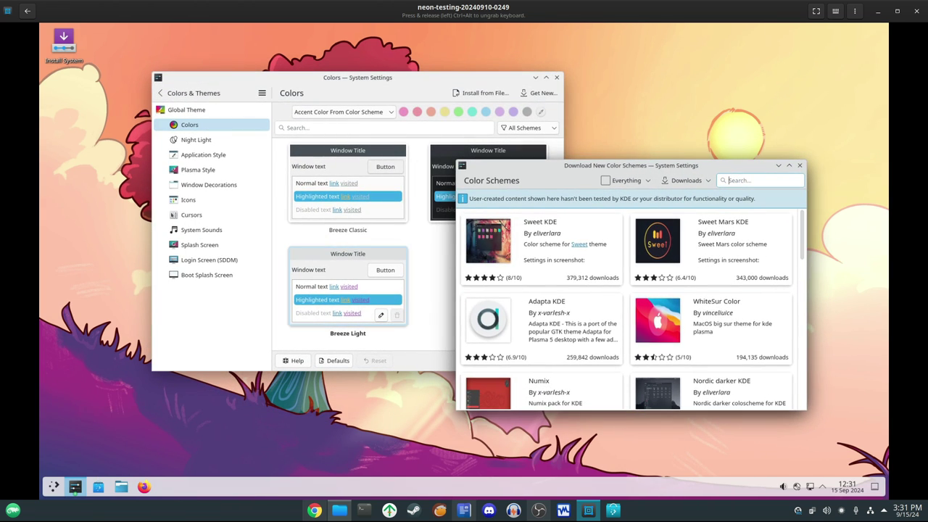
pyautogui.click(557, 77)
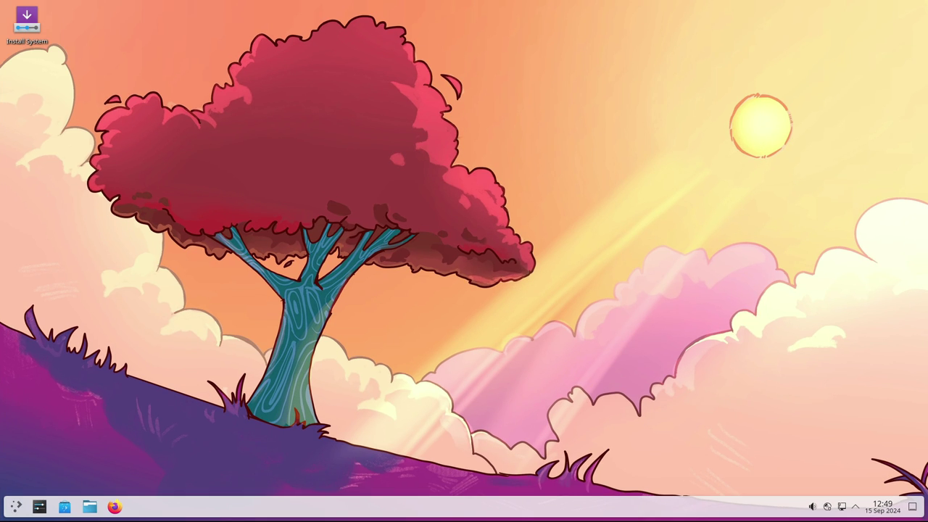
# Search the application launcher for "kde" and choose the KDE Connect application
pyautogui.press('super')
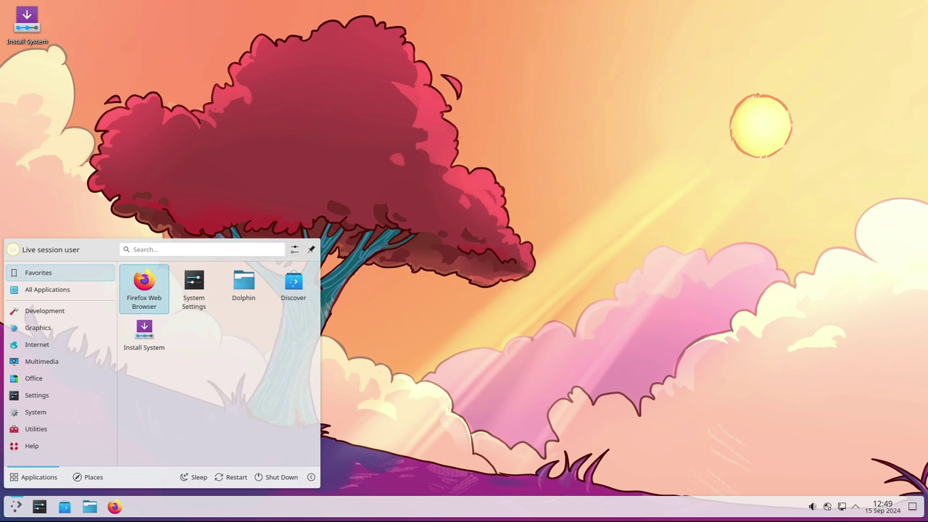
pyautogui.write('kde')
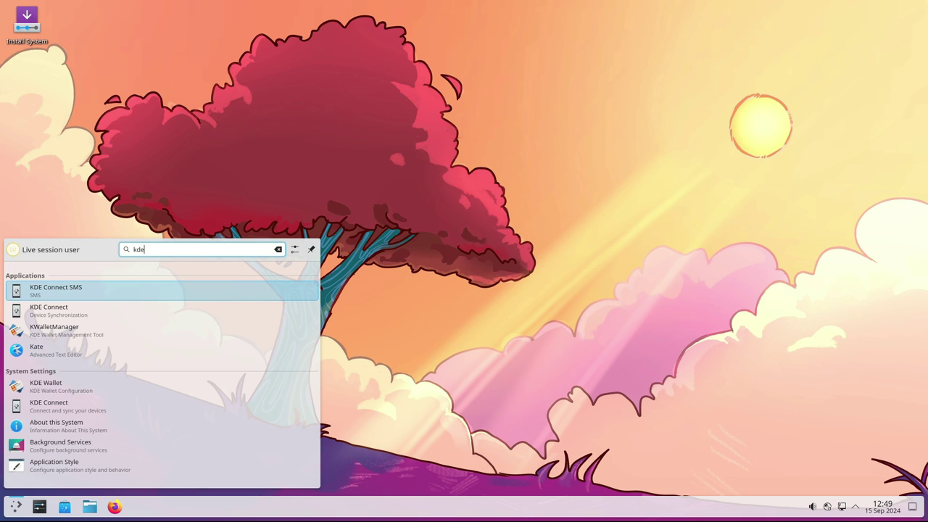
pyautogui.press('Down')
pyautogui.press('Down')
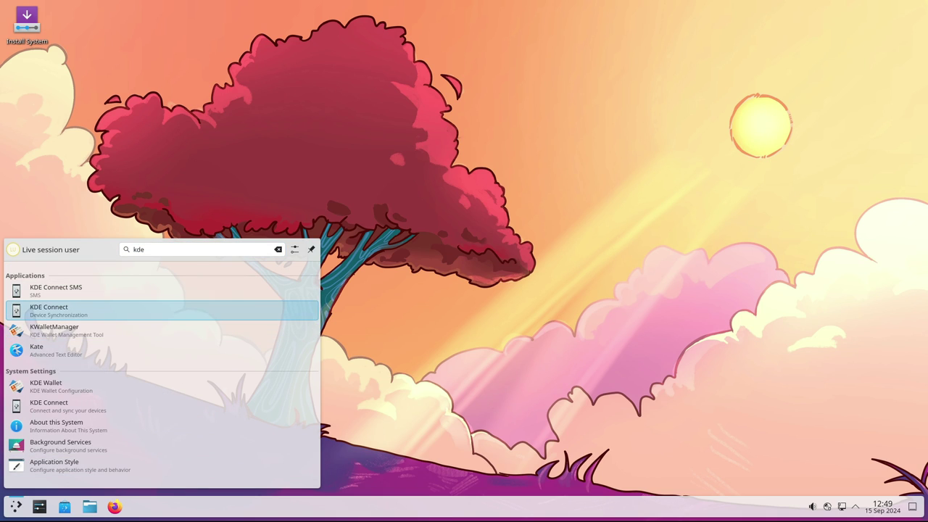
pyautogui.press('Return')
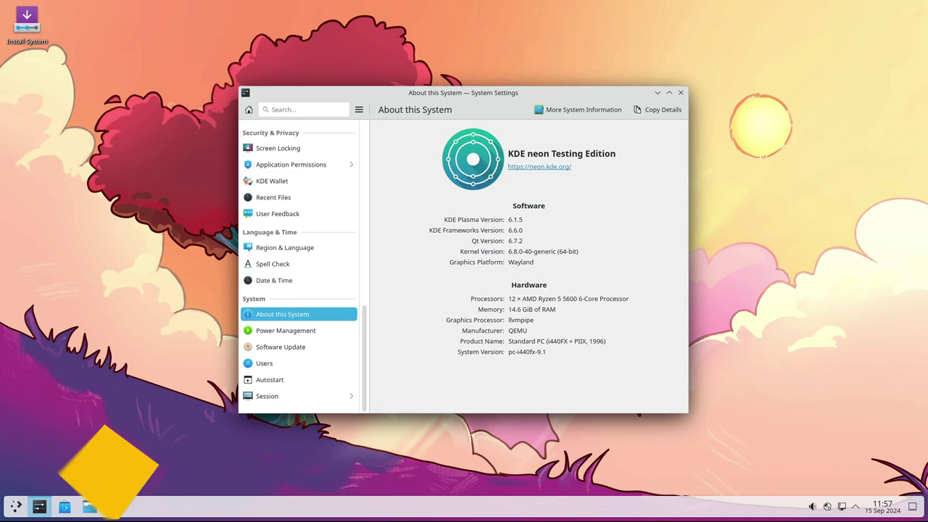
# Check the KDE Frameworks version on the About this System page and the details in Info Center, and close both windows
pyautogui.moveTo(513, 230); pyautogui.dragTo(508, 230)
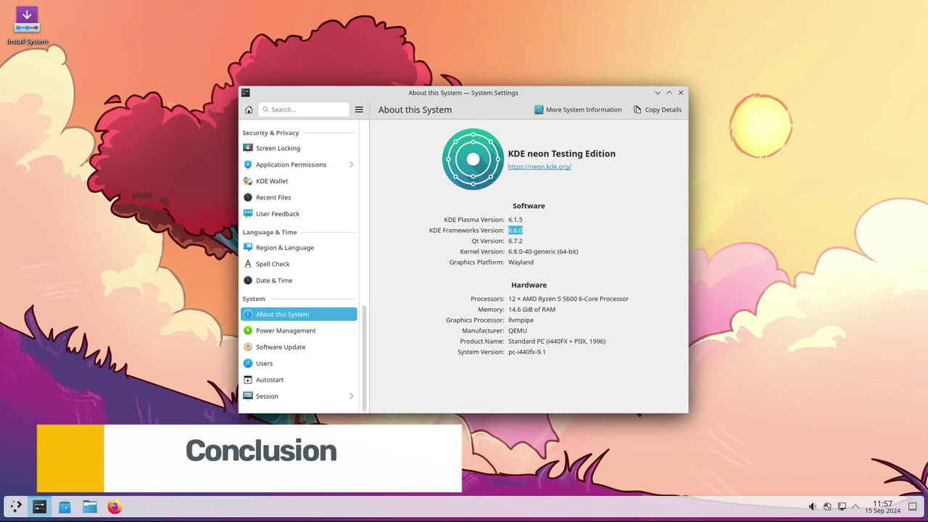
pyautogui.click(513, 230)
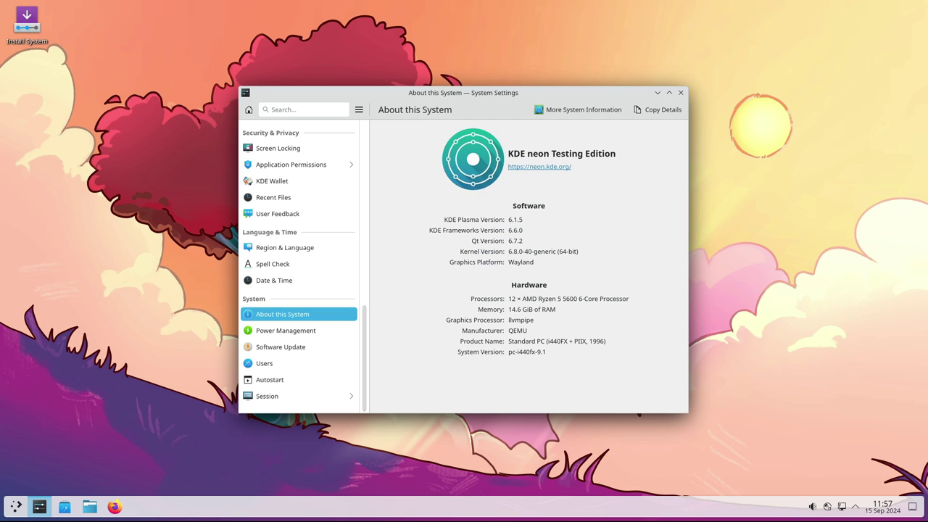
pyautogui.click(578, 109)
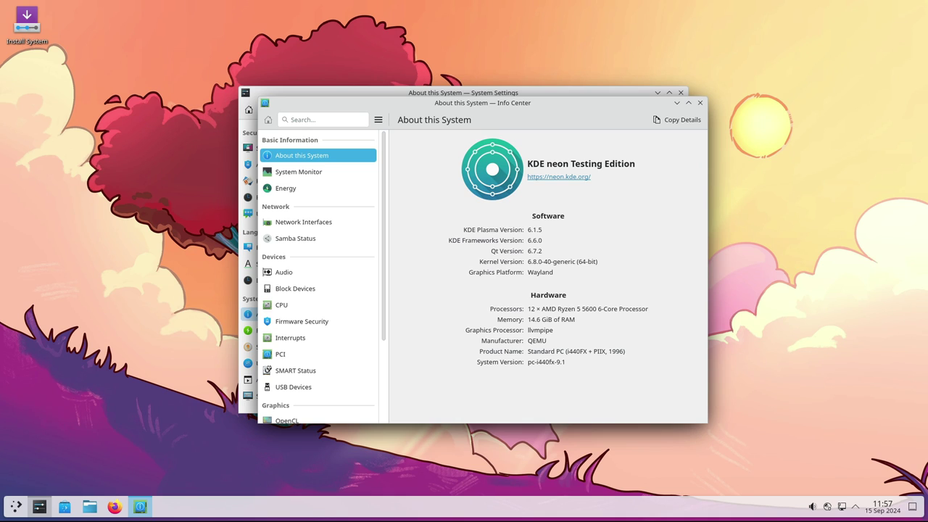
pyautogui.click(700, 102)
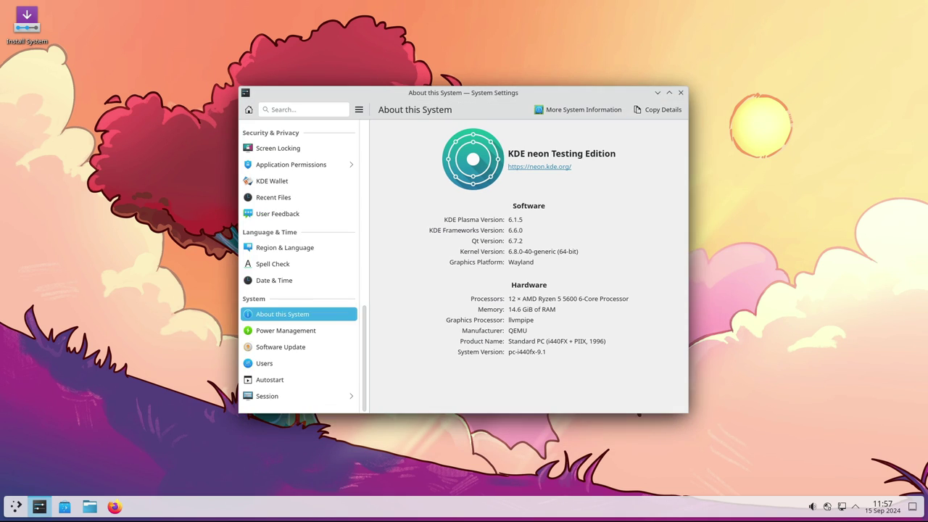
pyautogui.moveTo(565, 93); pyautogui.dragTo(564, 41)
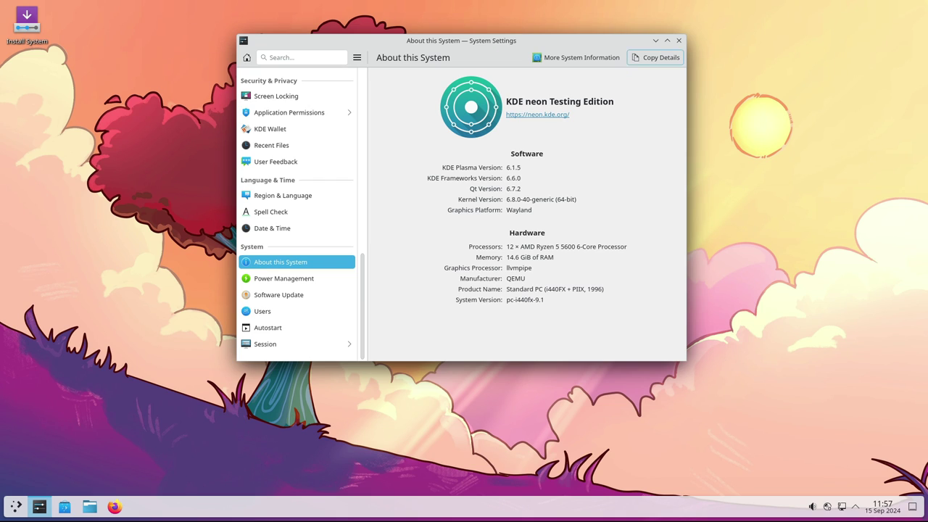
pyautogui.click(678, 40)
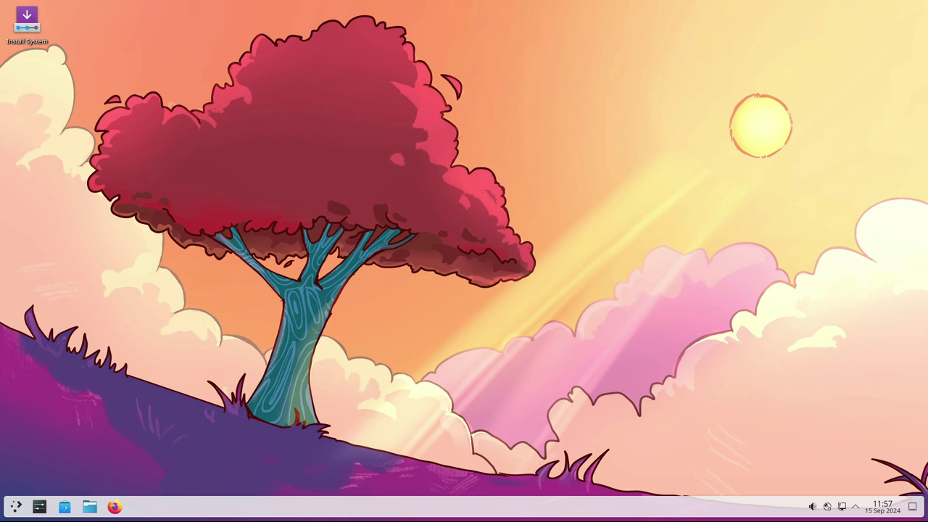
# Open the Home folder in Dolphin, move the window near the top of the desktop and enlarge it
pyautogui.click(89, 506)
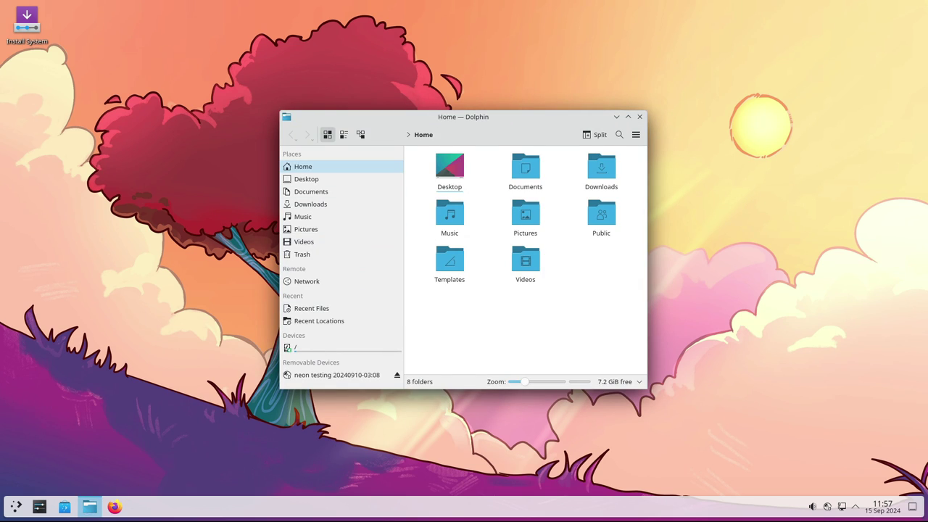
pyautogui.moveTo(500, 117); pyautogui.dragTo(492, 29)
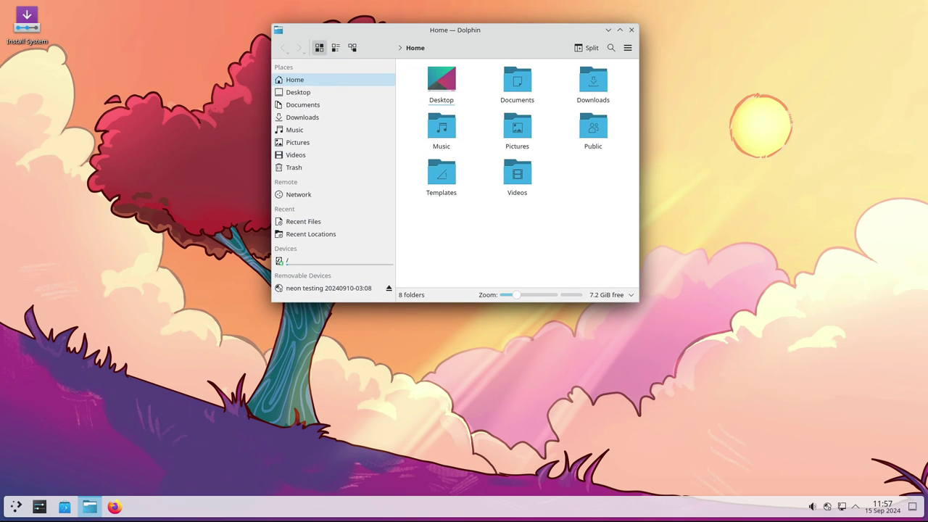
pyautogui.moveTo(638, 301); pyautogui.dragTo(811, 411)
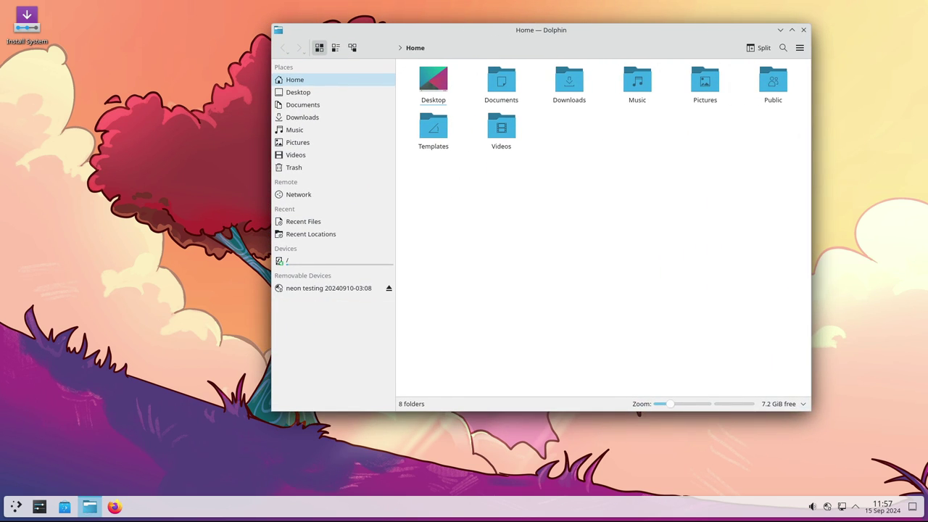
# View the About Dolphin information and close its dialog
pyautogui.click(800, 47)
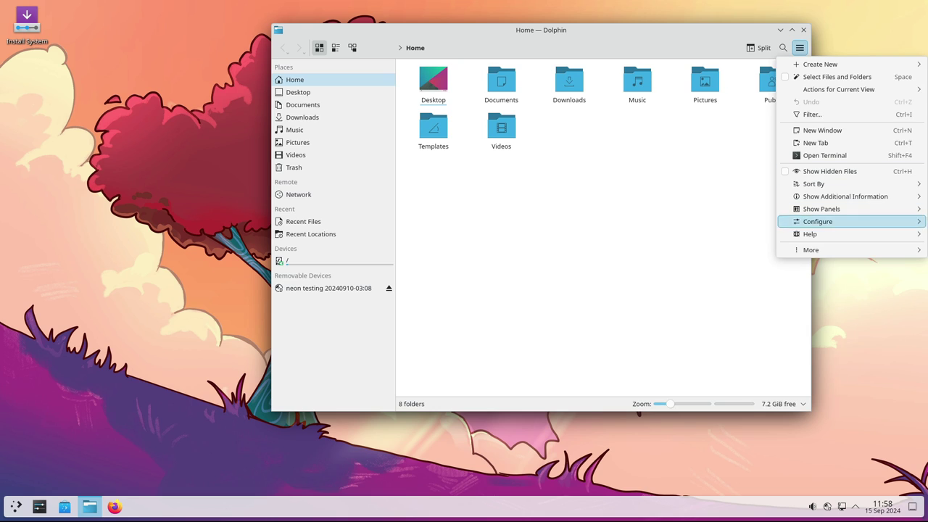
pyautogui.moveTo(810, 234)
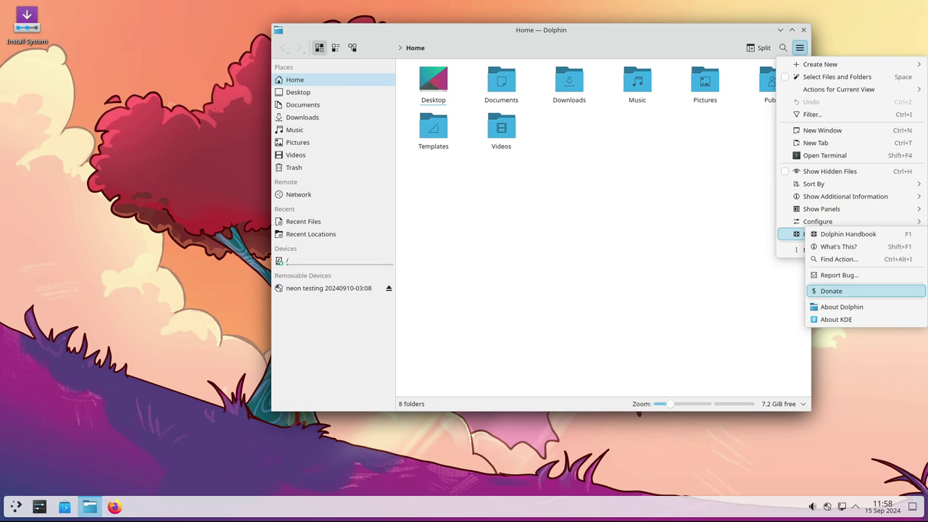
pyautogui.click(842, 307)
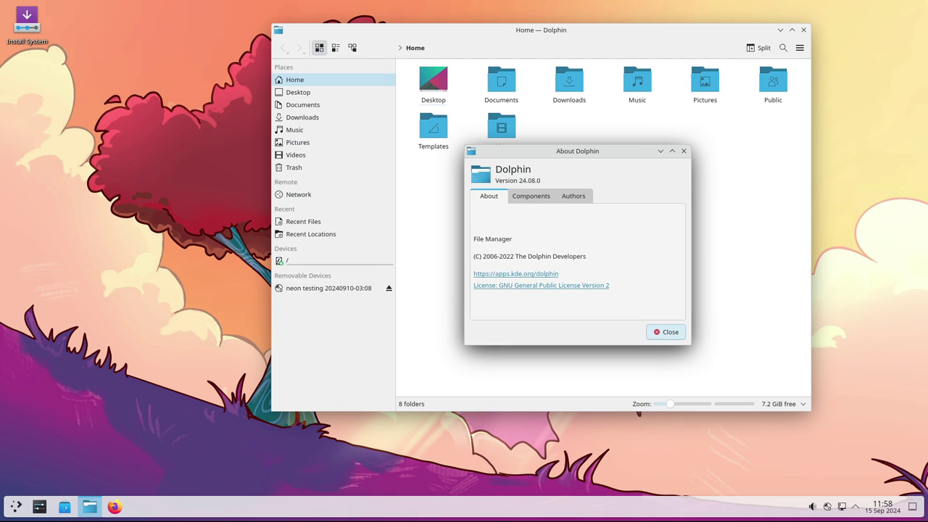
pyautogui.click(683, 151)
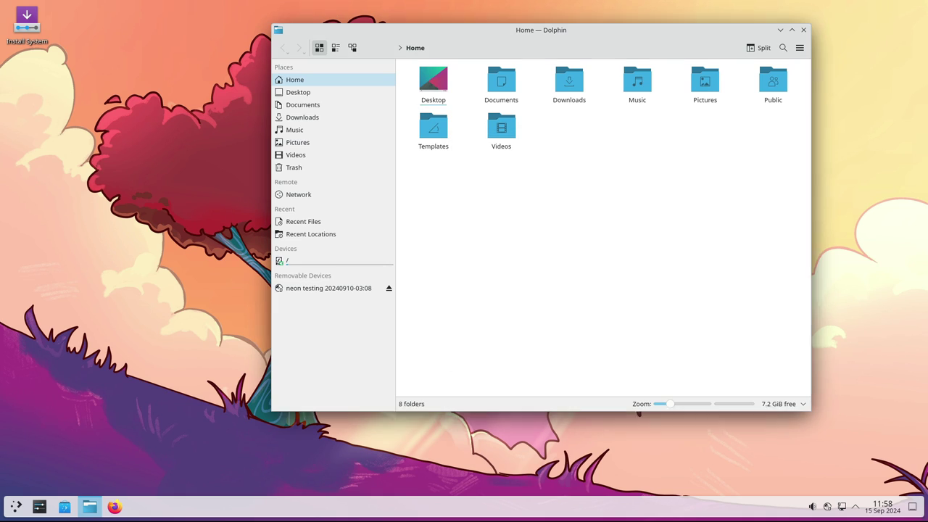
# Show and close Dolphin's split view, and switch the Home folder to the compact view
pyautogui.press('F3')
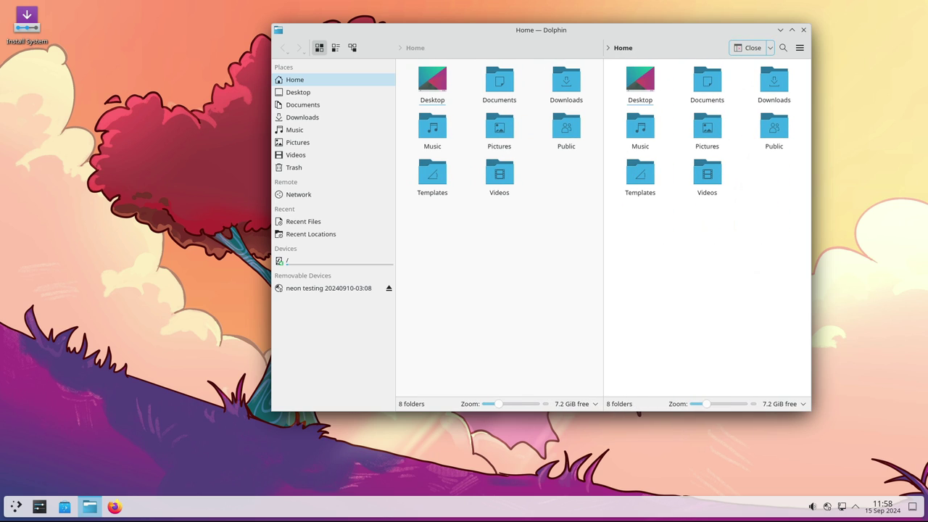
pyautogui.press('F3')
pyautogui.hotkey('ctrl', '3')
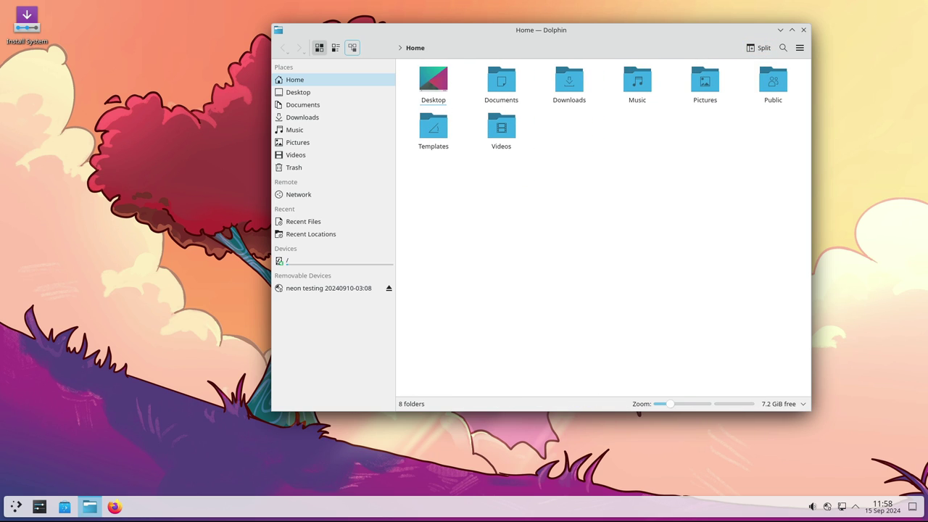
pyautogui.hotkey('ctrl', '1')
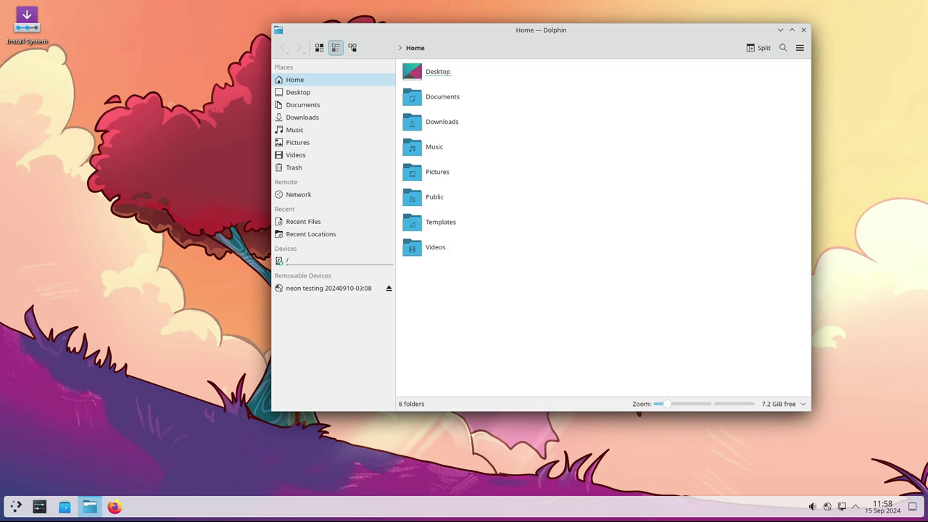